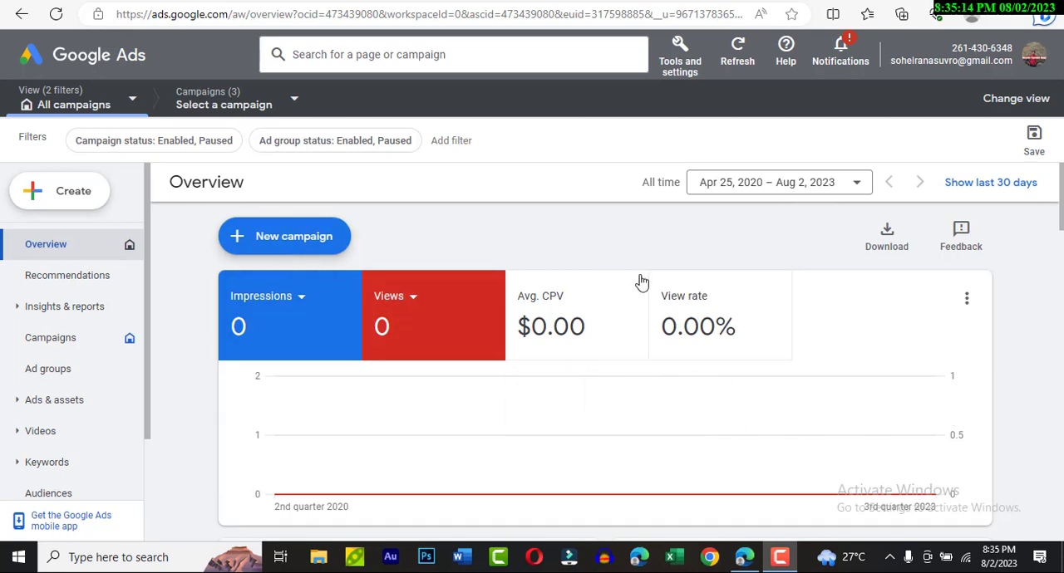
# Switch to YouTube Studio to view the details of the Village Market video, and return to Google Ads.
pyautogui.click(98, 0)
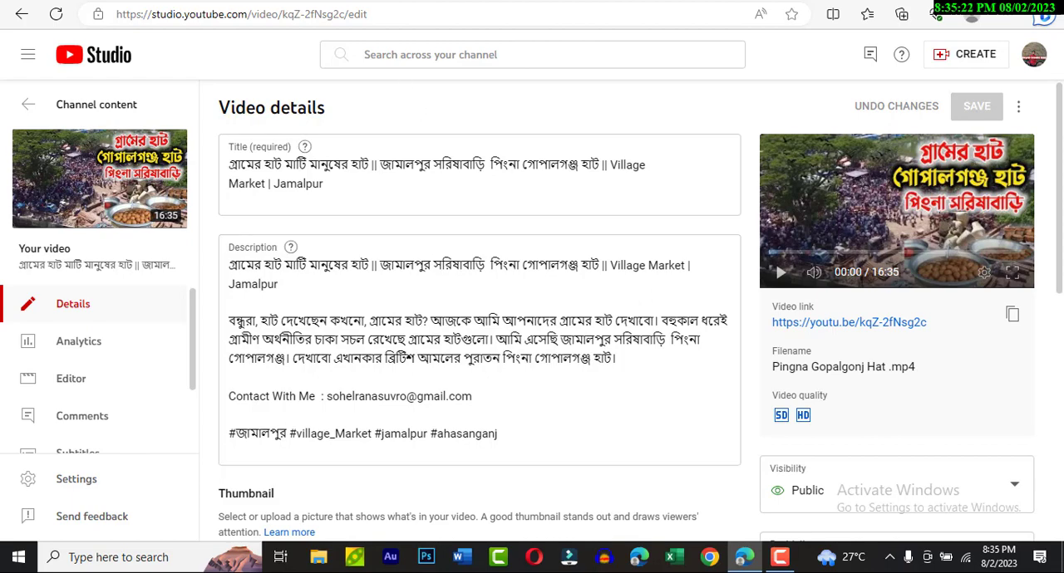
pyautogui.click(453, 0)
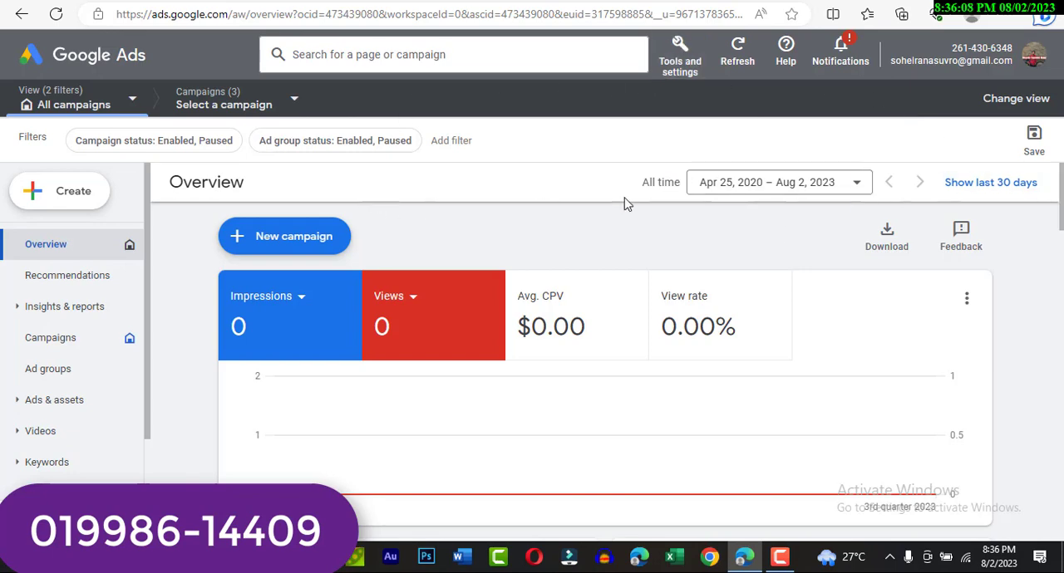
# Start a new Video campaign without a goal's guidance, using the Get views subtype, and continue to its settings.
pyautogui.click(293, 244)
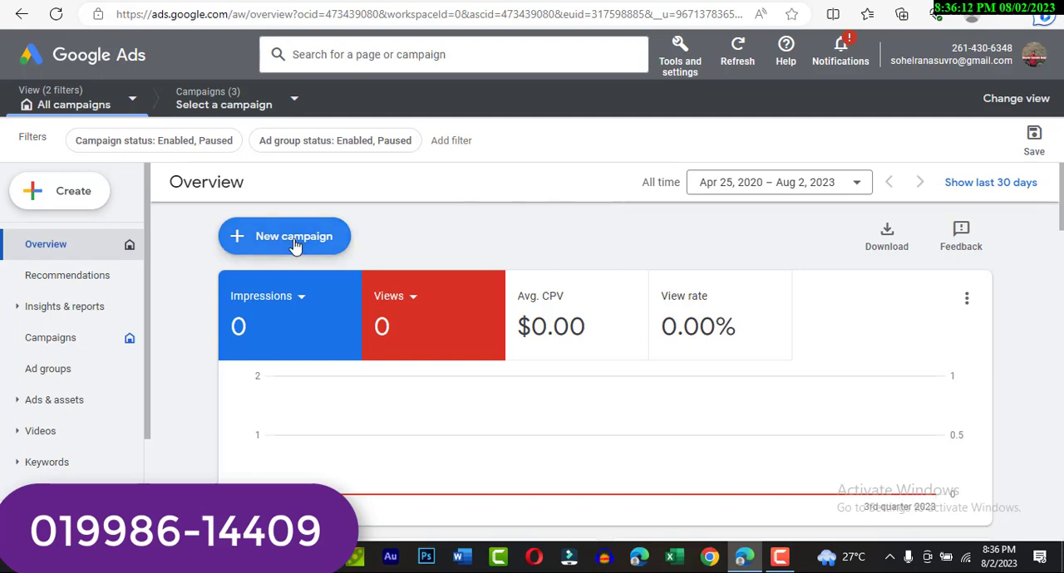
pyautogui.click(294, 239)
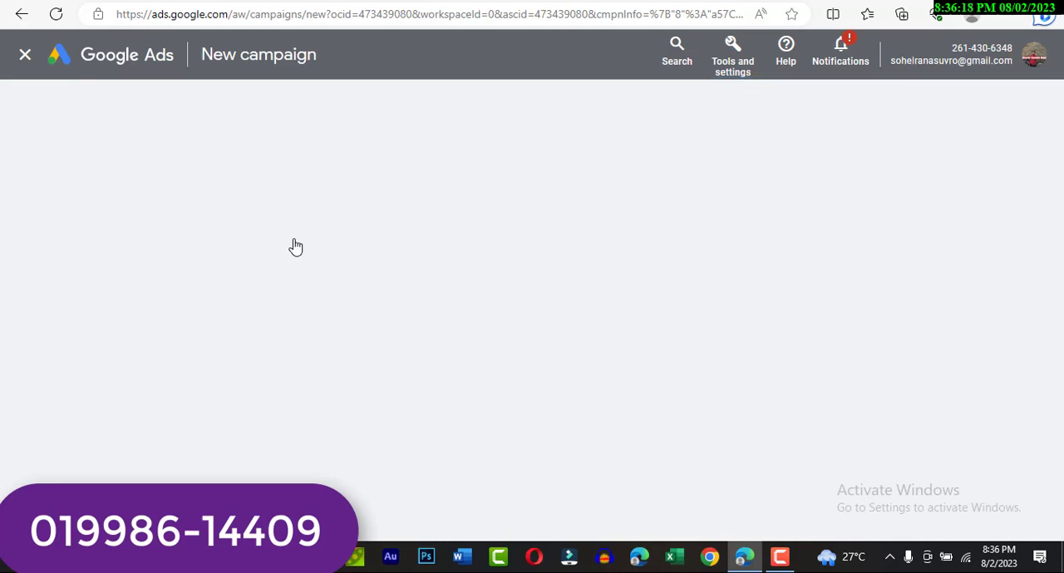
pyautogui.scroll(-2, 407, 223)
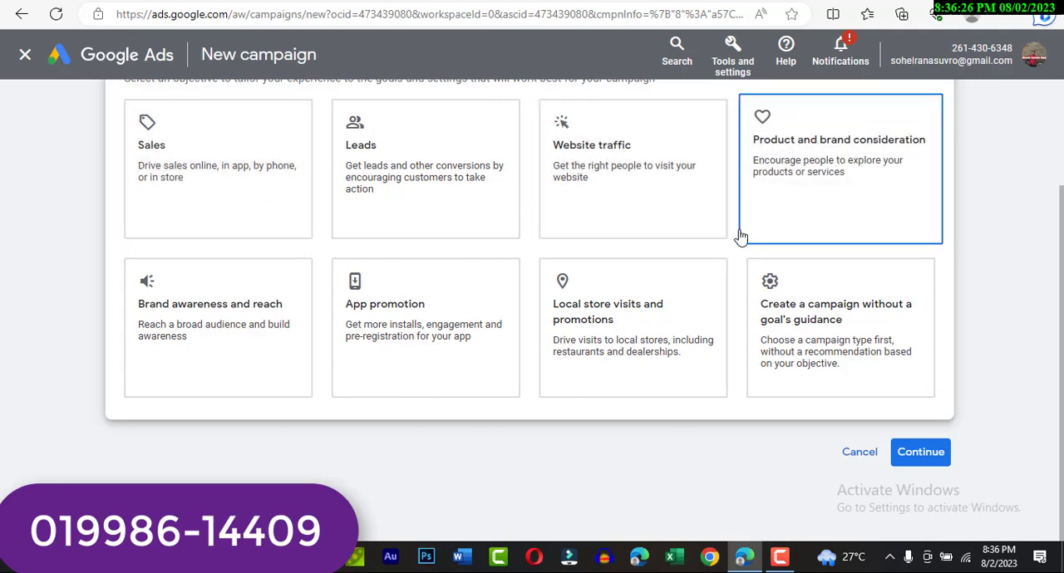
pyautogui.click(813, 324)
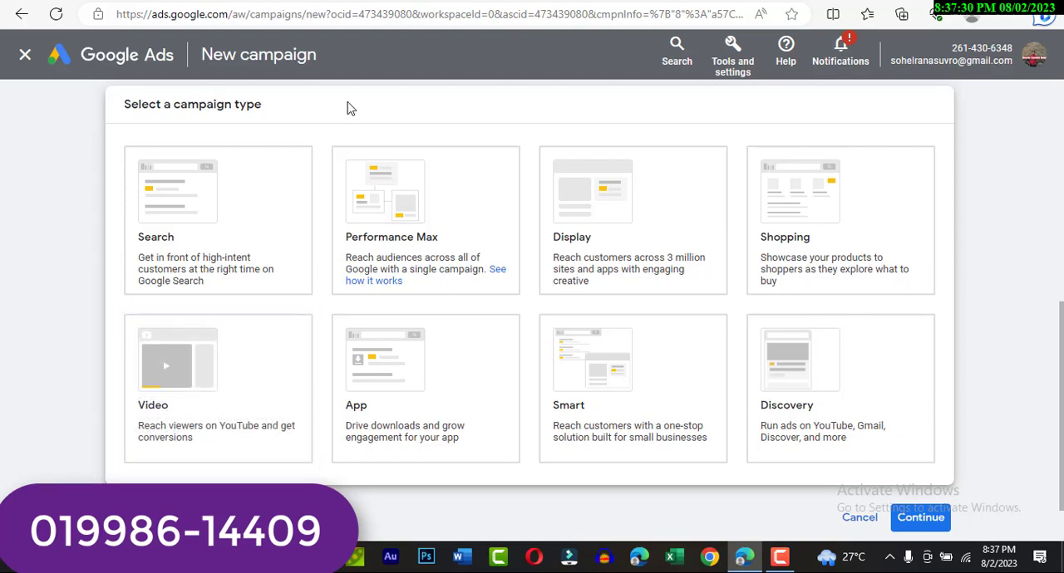
pyautogui.scroll(-10, 224, 373)
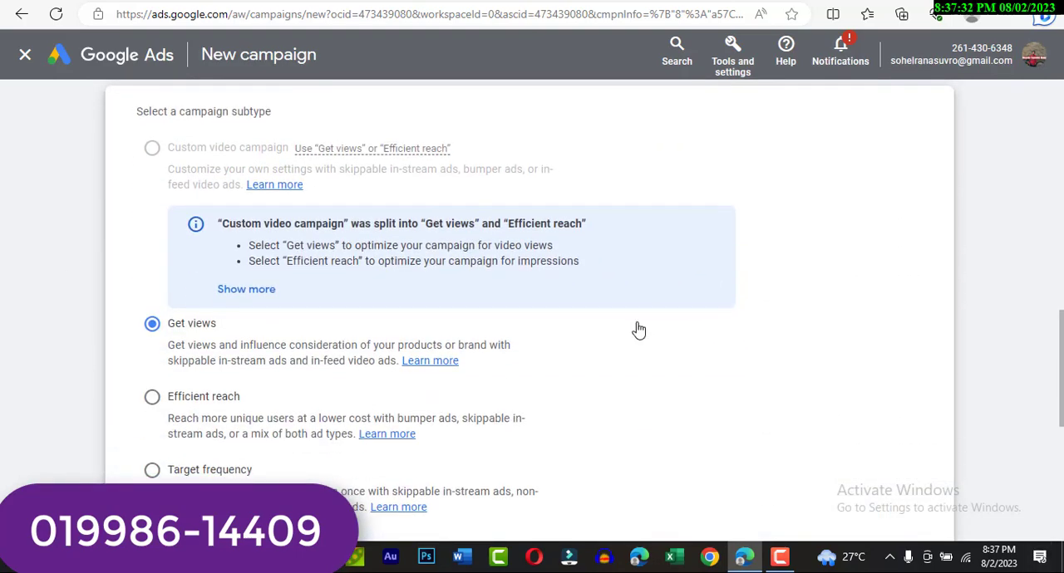
pyautogui.click(936, 451)
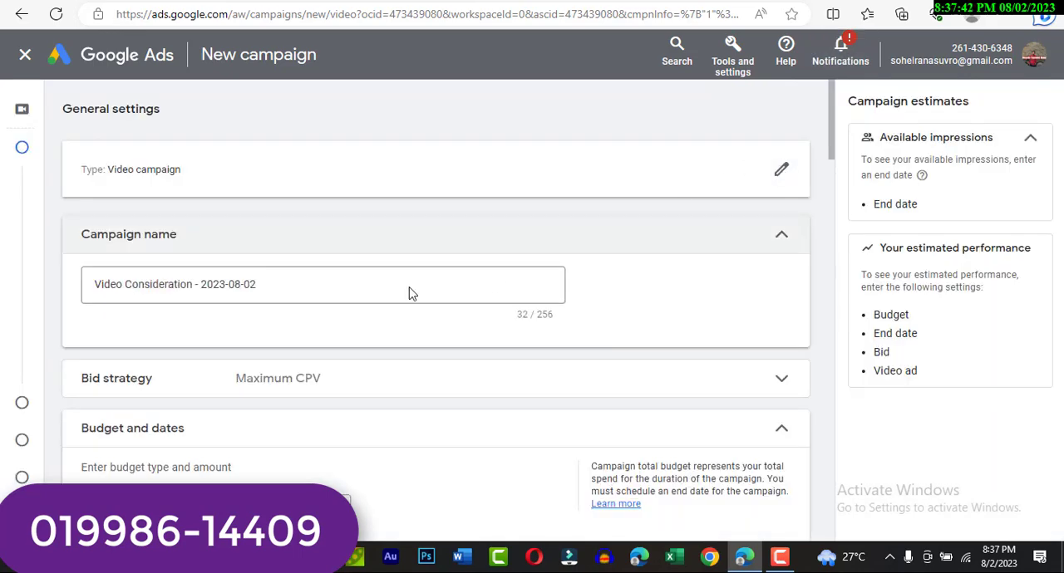
# Set the campaign name to "name" and check the bid strategy settings without changing them.
pyautogui.click(310, 285)
pyautogui.tripleClick(297, 279)
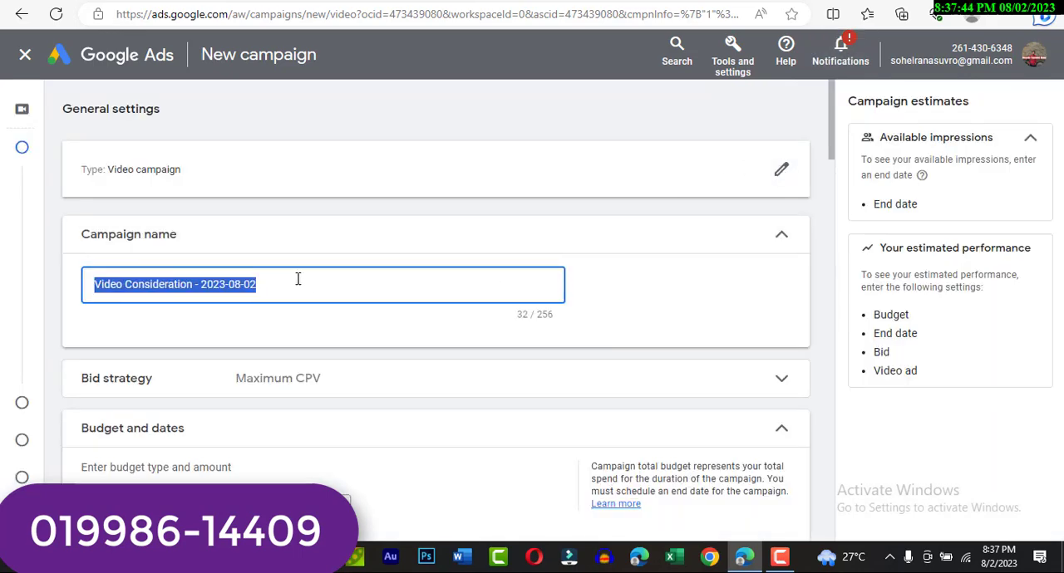
pyautogui.write('name')
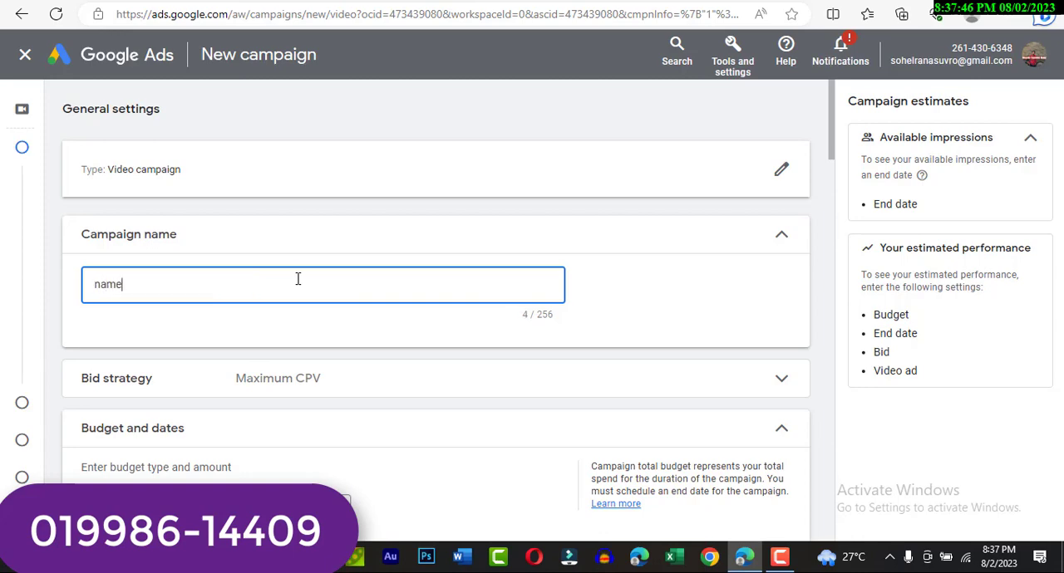
pyautogui.scroll(-1, 233, 287)
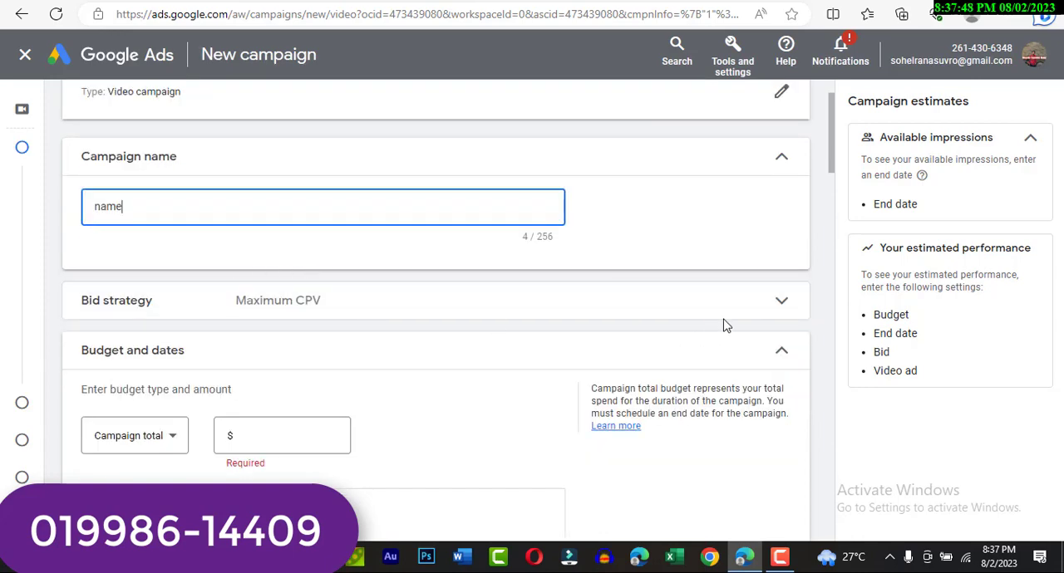
pyautogui.click(750, 310)
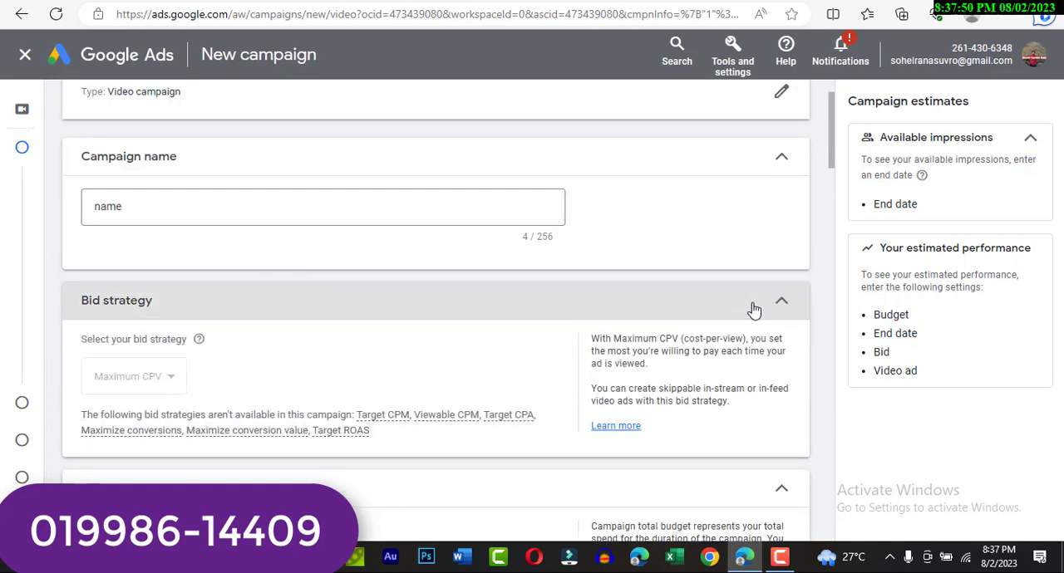
pyautogui.click(751, 308)
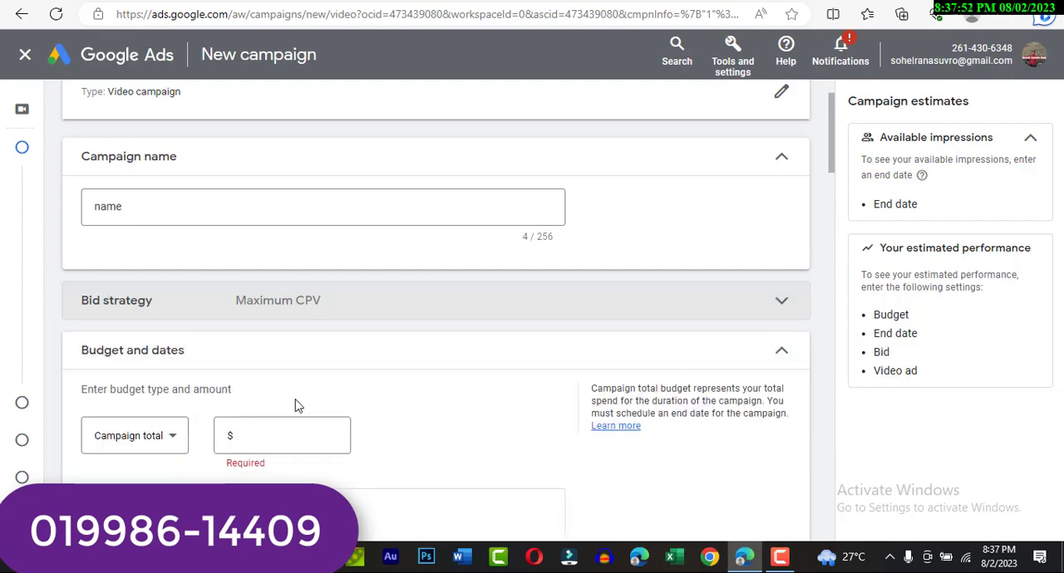
# Change the campaign's budget type from a campaign total to Daily.
pyautogui.scroll(-2, 297, 404)
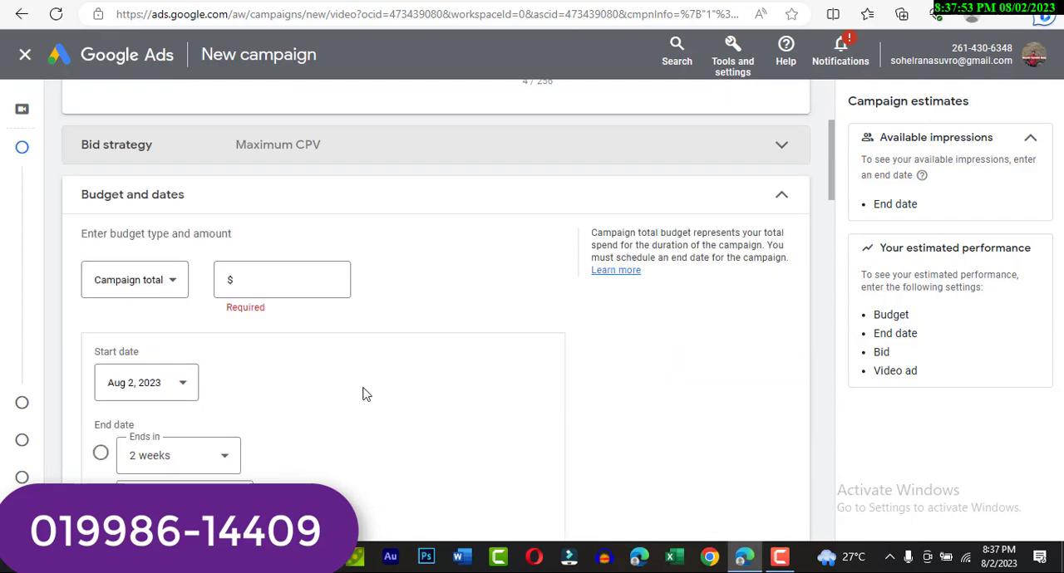
pyautogui.click(172, 286)
pyautogui.click(152, 302)
pyautogui.click(264, 278)
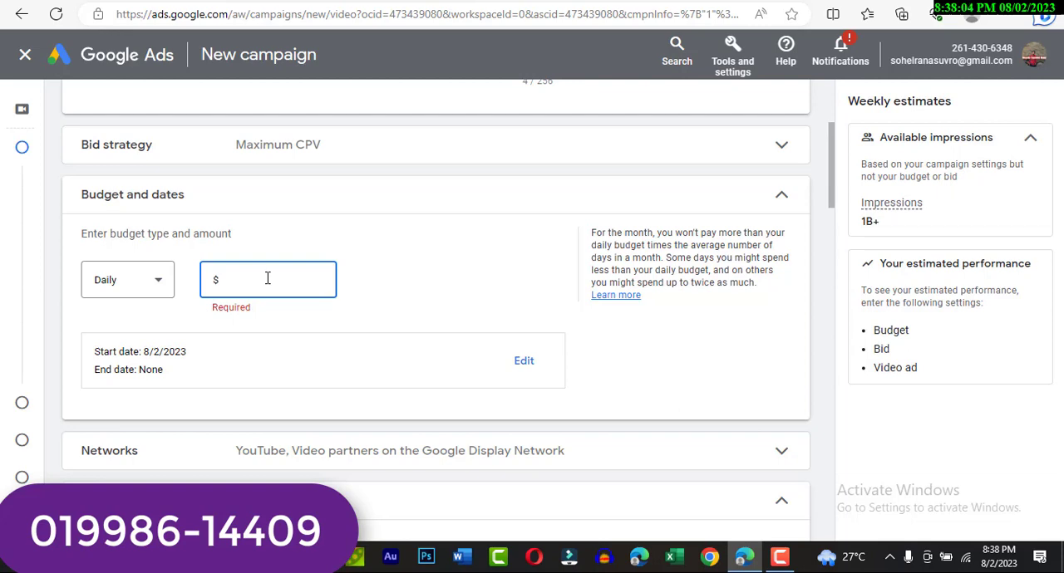
# Set the campaign's start date to Aug 3, 2023 and its daily budget to $30.
pyautogui.click(525, 362)
pyautogui.scroll(-1, 397, 363)
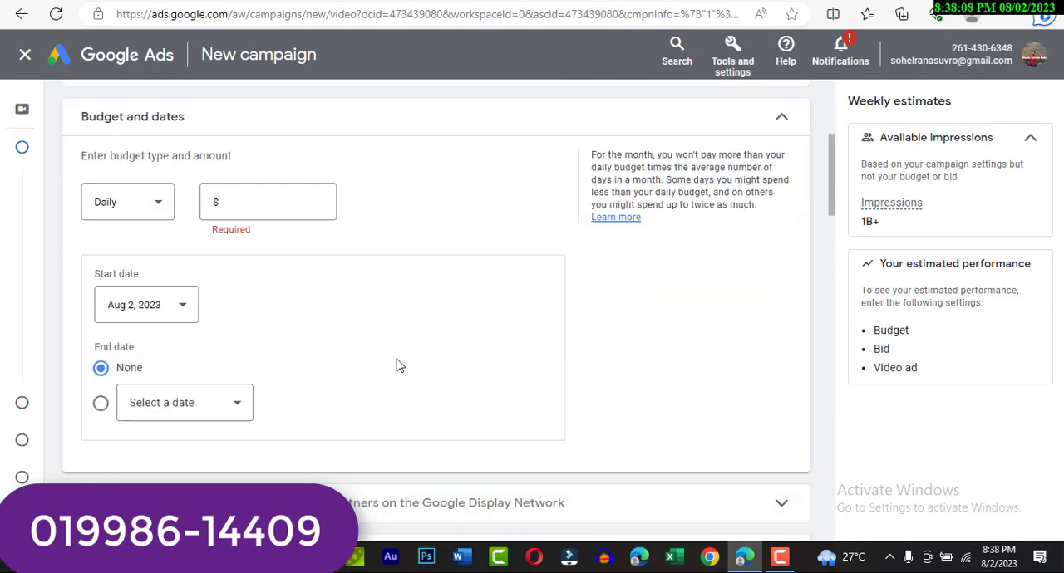
pyautogui.click(177, 318)
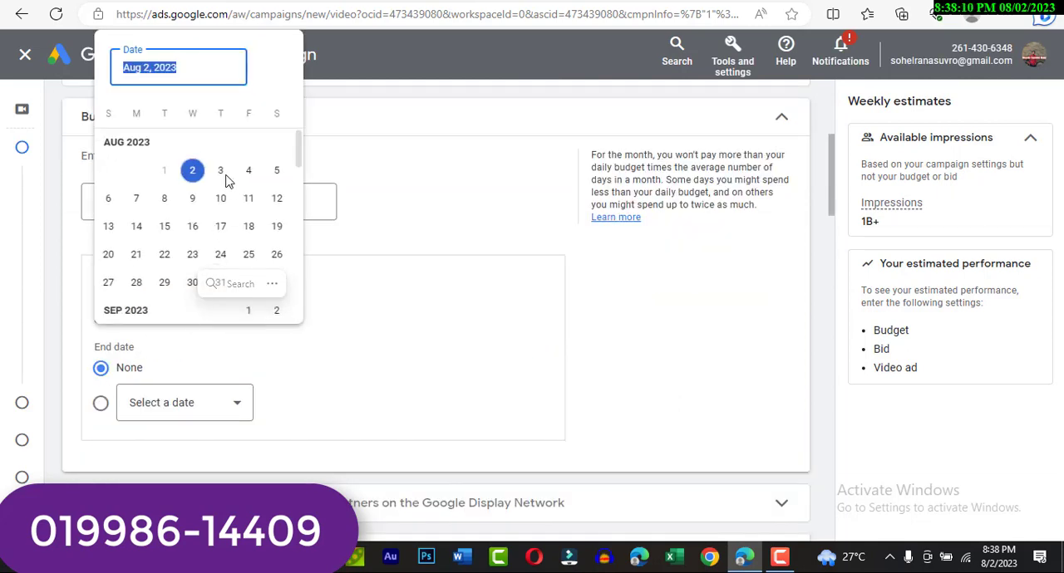
pyautogui.click(222, 173)
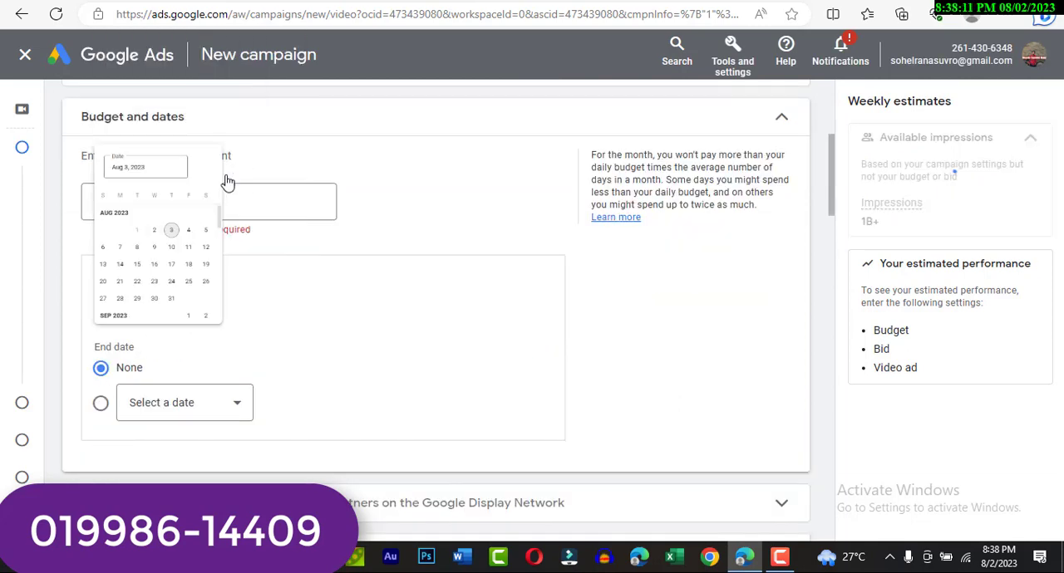
pyautogui.click(270, 200)
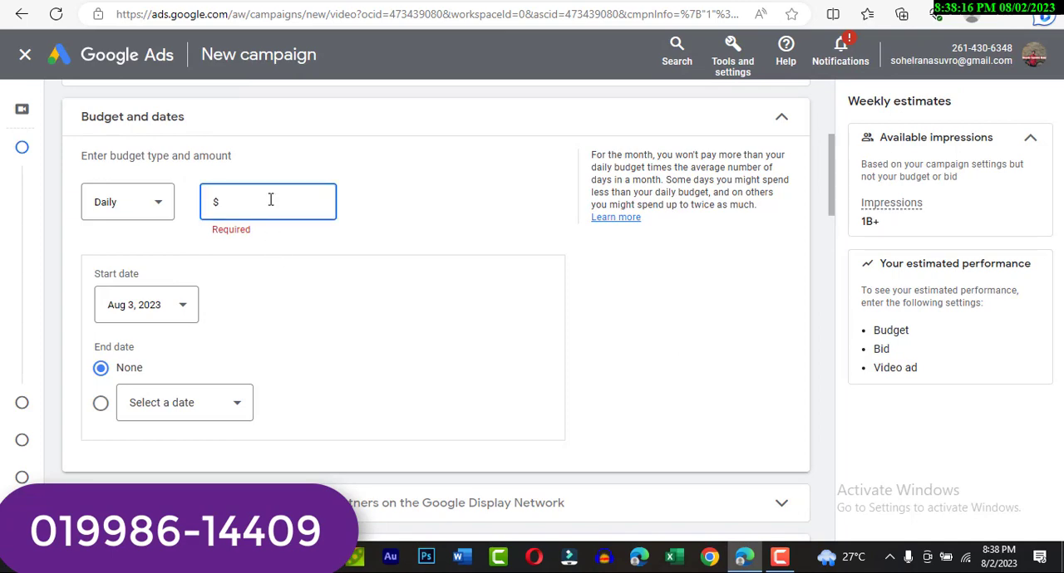
pyautogui.write('30')
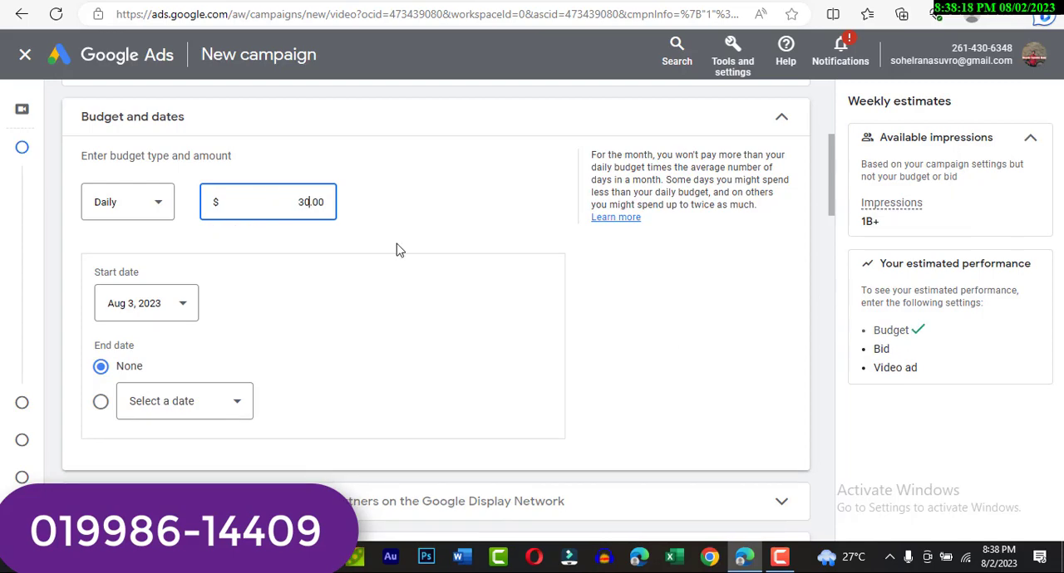
# Search for Bangladesh as another location and add the country as the campaign's targeted location.
pyautogui.scroll(-3, 397, 251)
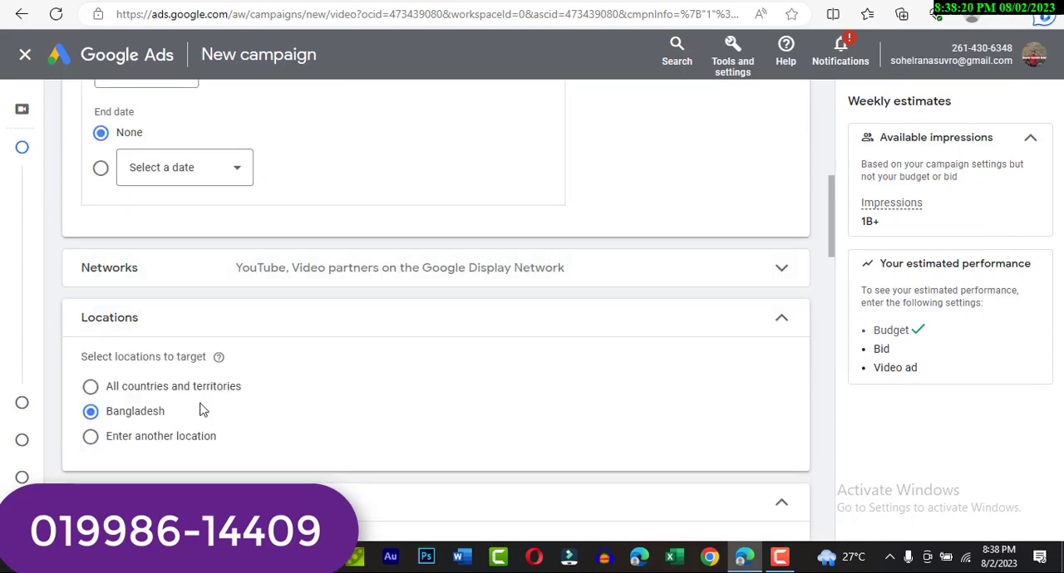
pyautogui.scroll(-2, 199, 409)
pyautogui.click(187, 284)
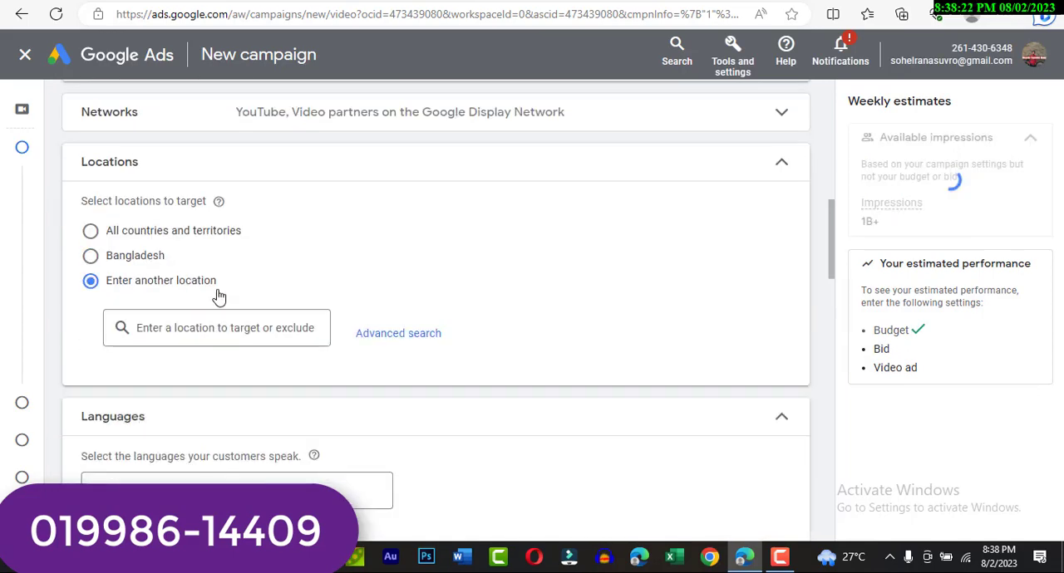
pyautogui.click(211, 329)
pyautogui.write('bangla')
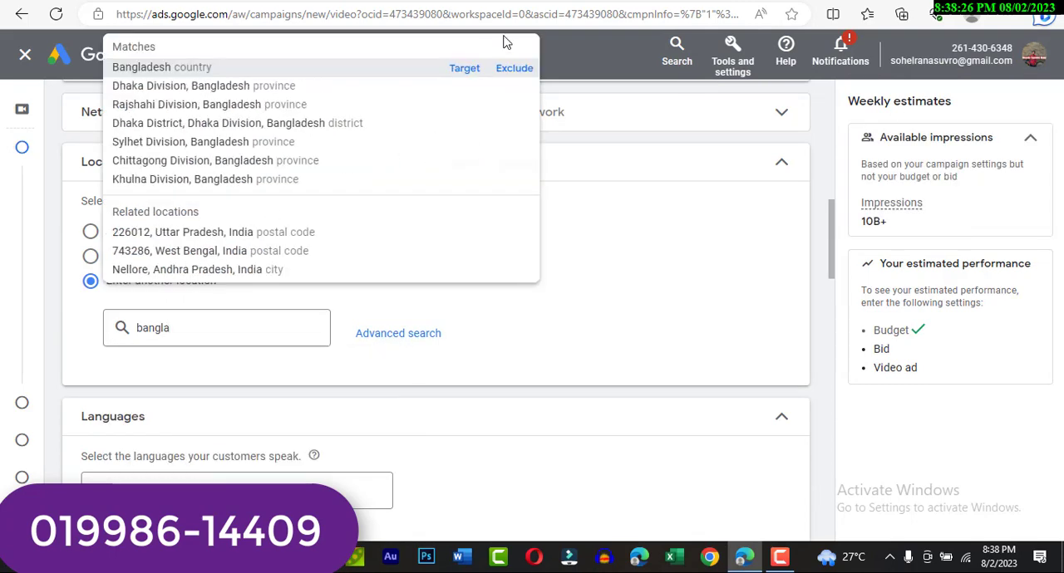
pyautogui.click(467, 68)
# Remove English from the campaign's target languages, add it back beside Bengali, and collapse the language settings.
pyautogui.scroll(-2, 457, 323)
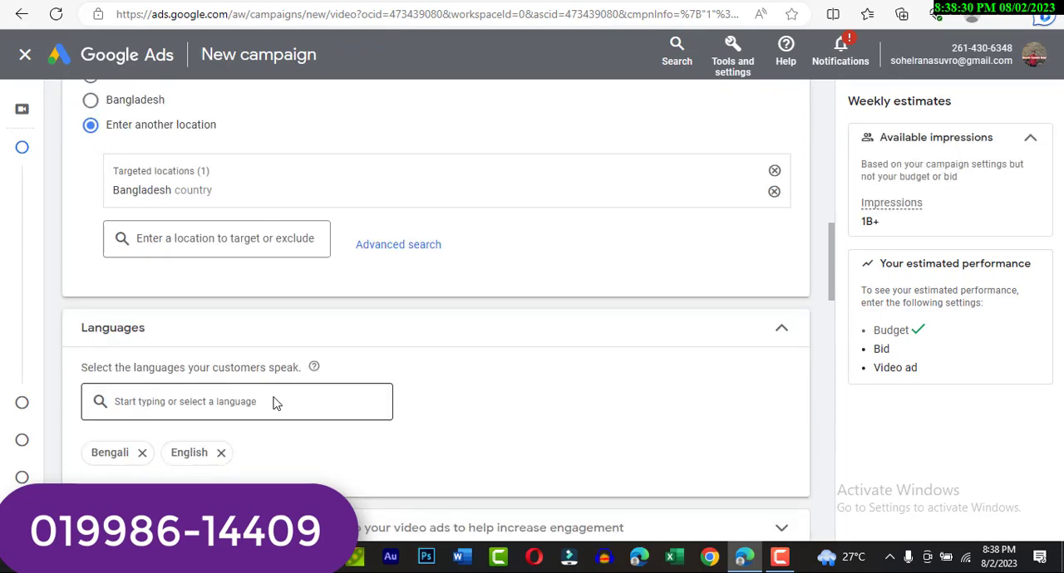
pyautogui.click(221, 453)
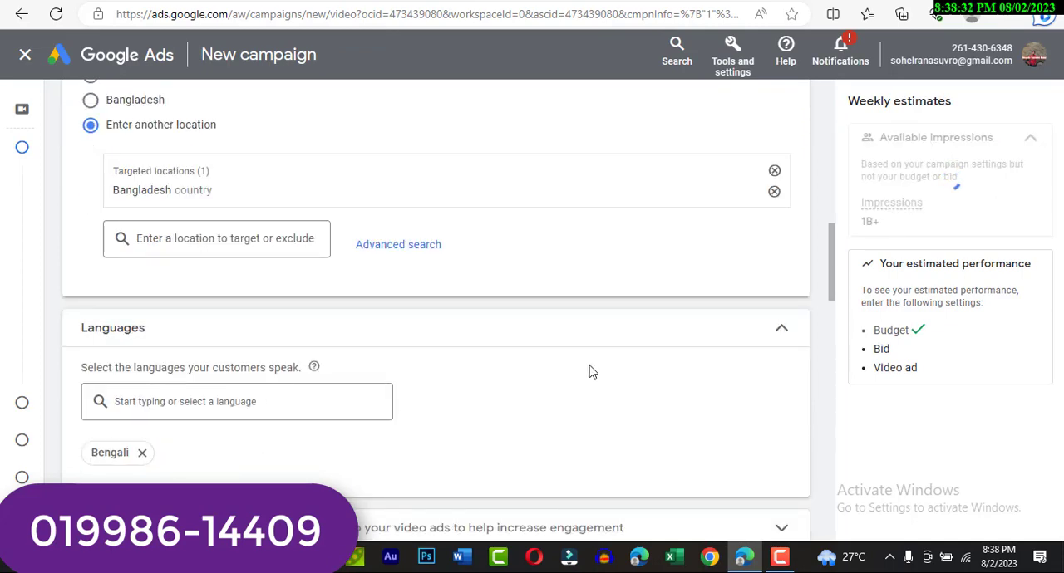
pyautogui.click(301, 395)
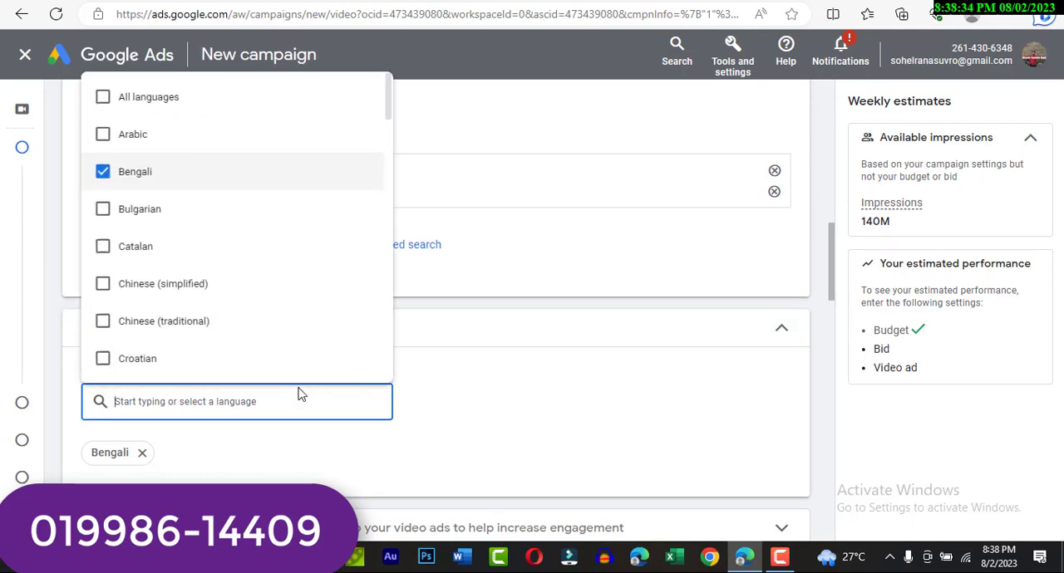
pyautogui.write('e')
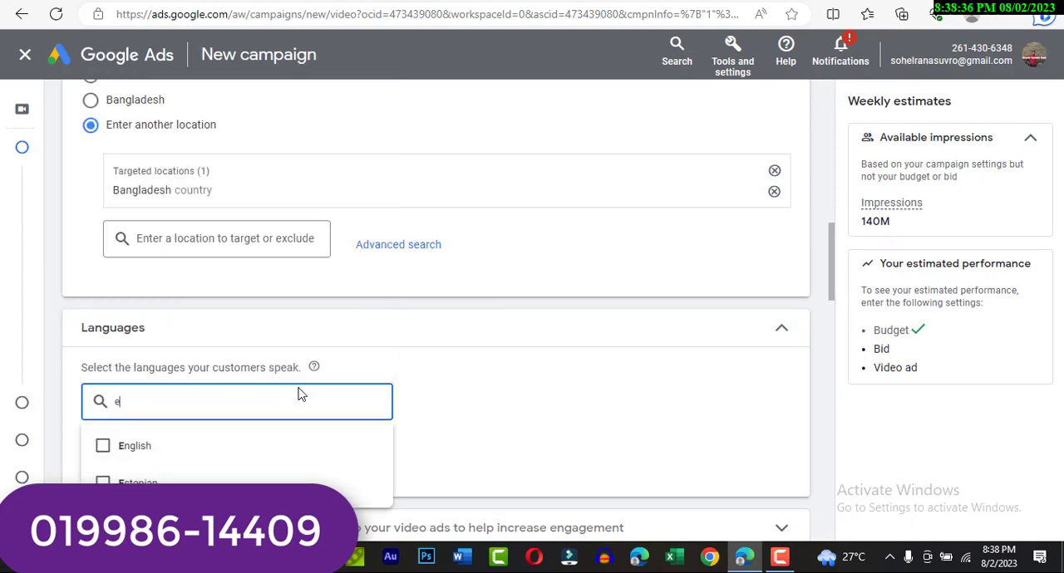
pyautogui.click(103, 449)
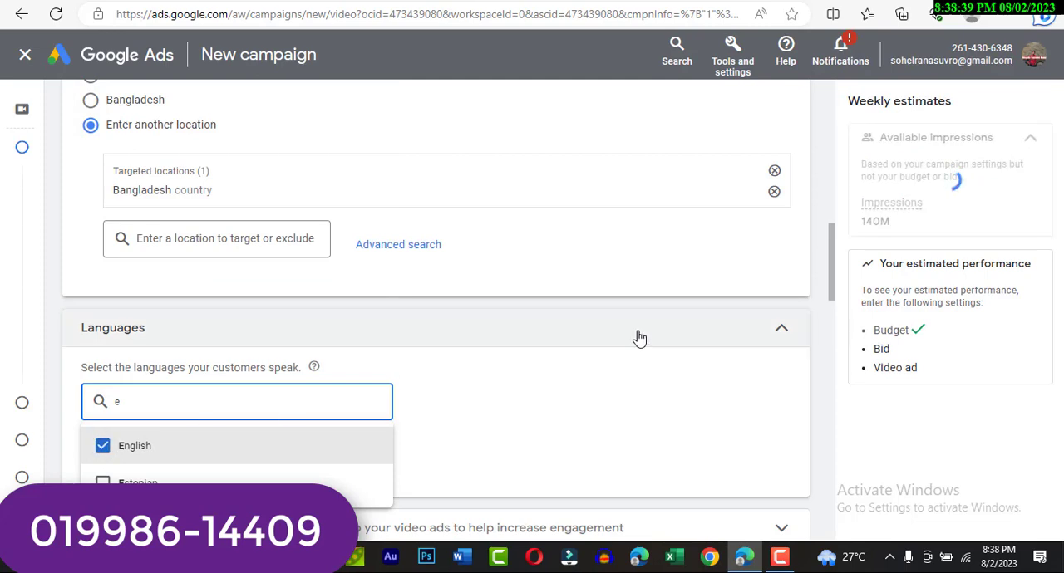
pyautogui.click(785, 330)
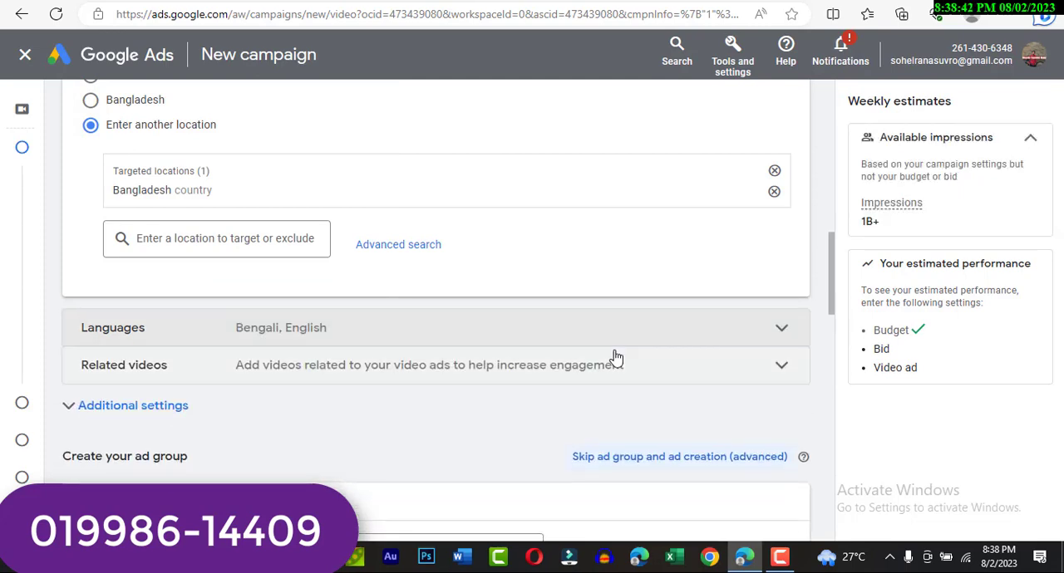
# In the additional settings, set specific device targeting to mobile phones only, excluding computers, tablets and TV screens.
pyautogui.click(123, 414)
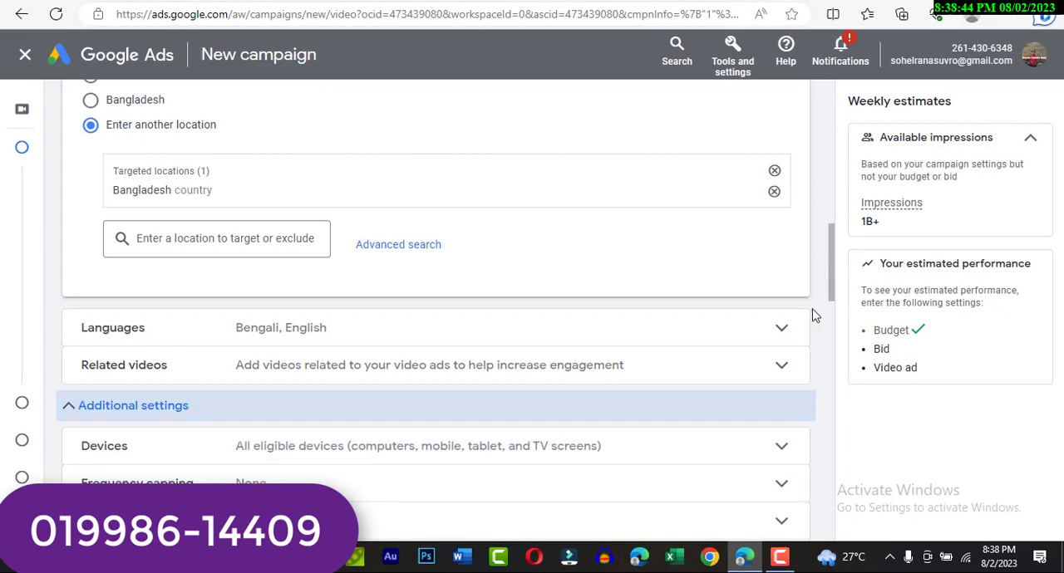
pyautogui.click(701, 461)
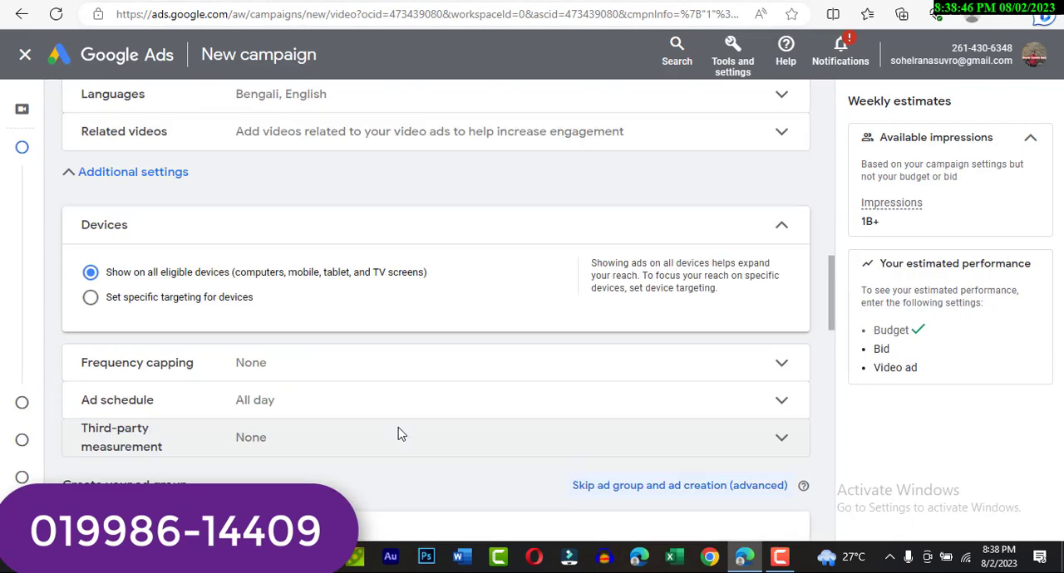
pyautogui.click(151, 303)
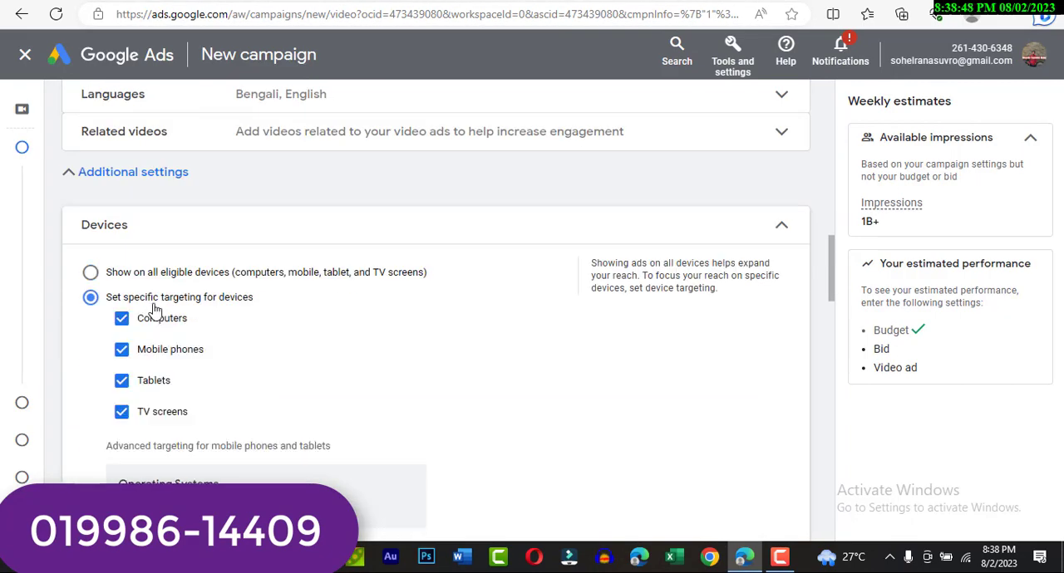
pyautogui.click(122, 318)
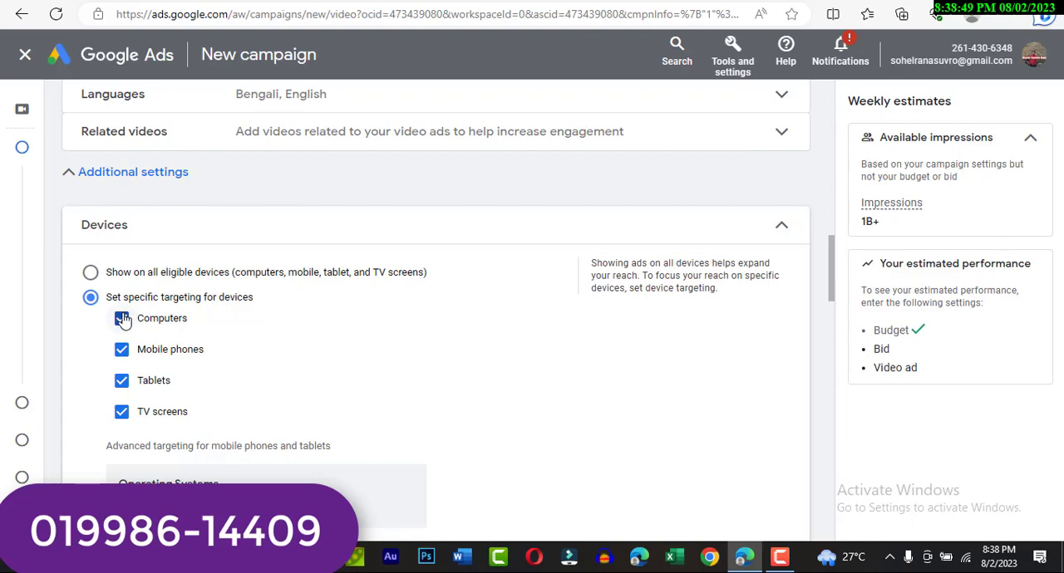
pyautogui.click(121, 380)
pyautogui.click(121, 412)
pyautogui.click(781, 226)
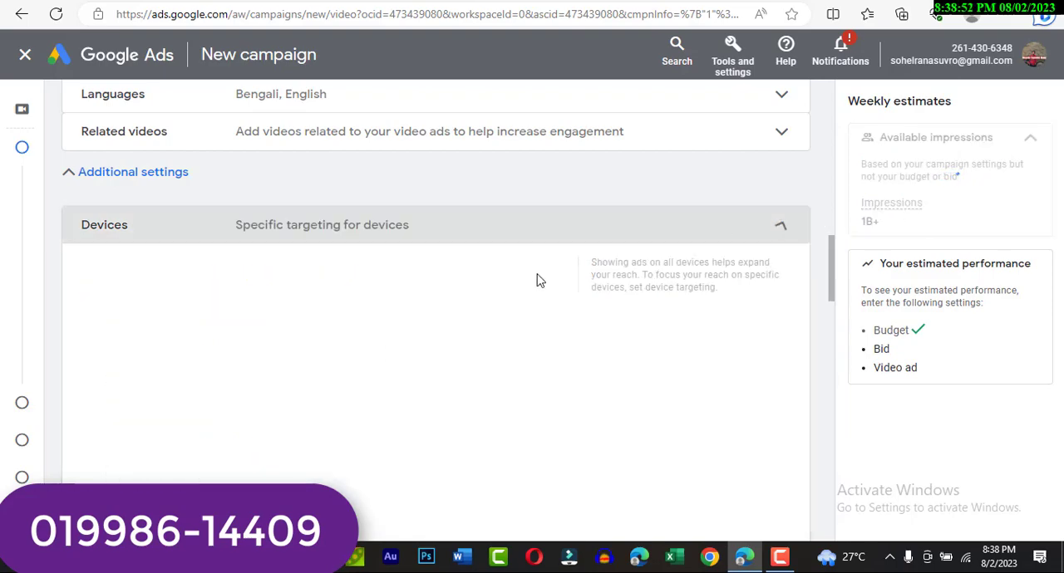
pyautogui.scroll(-5, 536, 280)
pyautogui.scroll(-1, 537, 280)
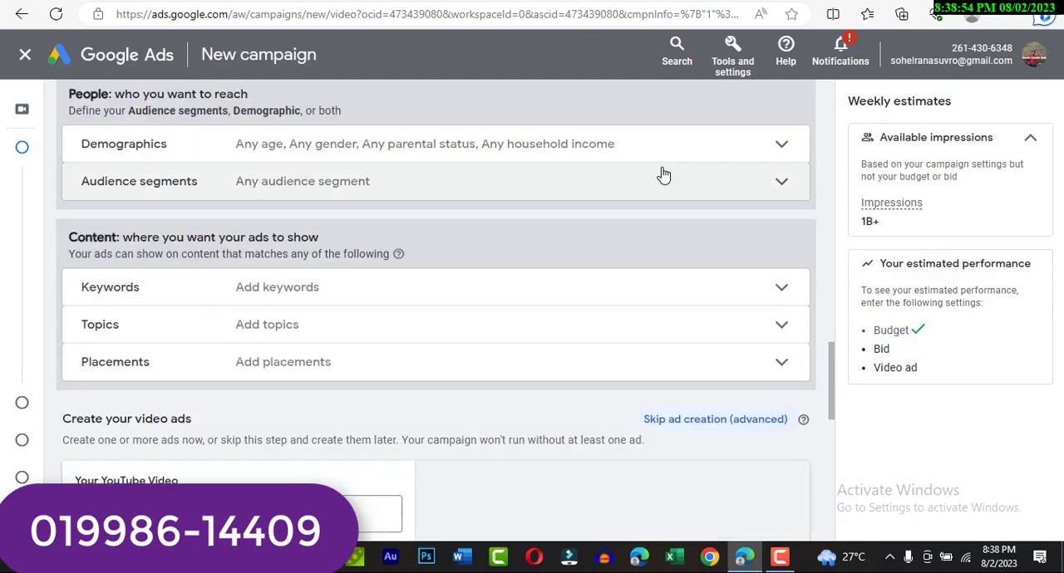
# In the demographic targeting, exclude the Unknown age group and collapse the demographics settings.
pyautogui.click(687, 155)
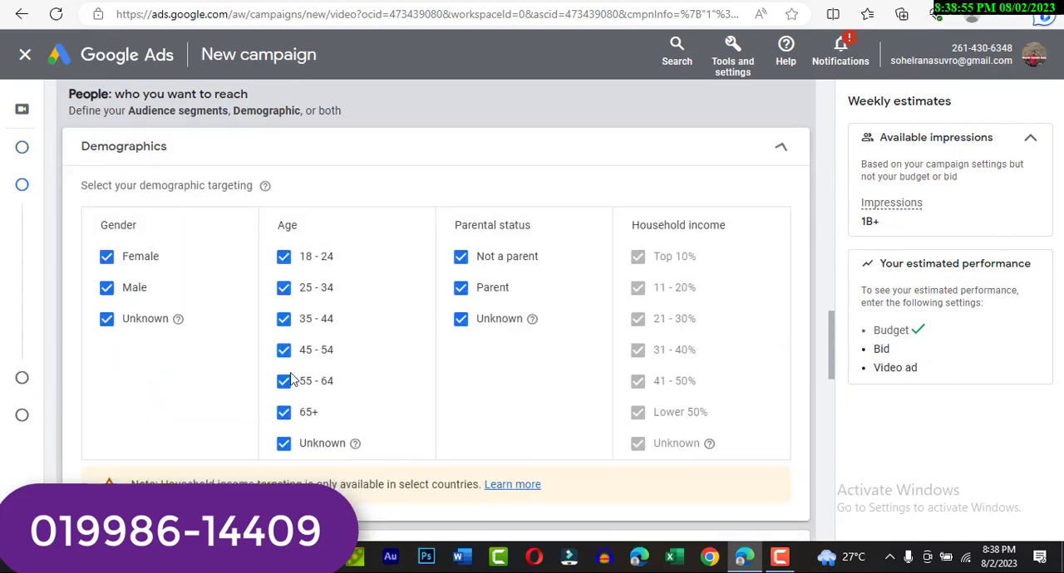
pyautogui.click(283, 448)
pyautogui.click(781, 152)
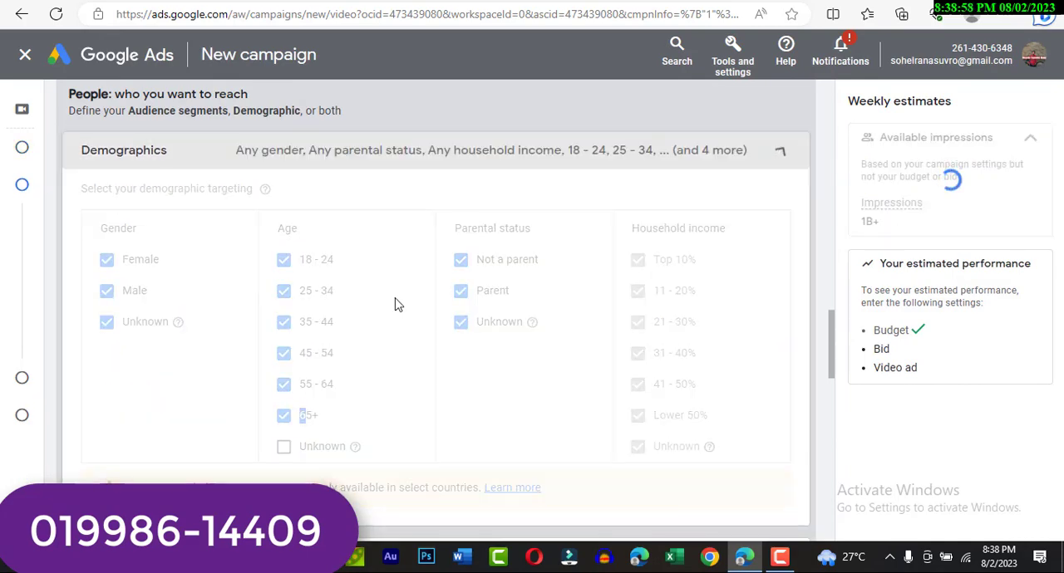
# Switch to YouTube Studio, copy the Pingna Gopalgonj Hat video's link, and paste it into Google Ads as the ad's YouTube video.
pyautogui.scroll(-3, 398, 305)
pyautogui.click(289, 280)
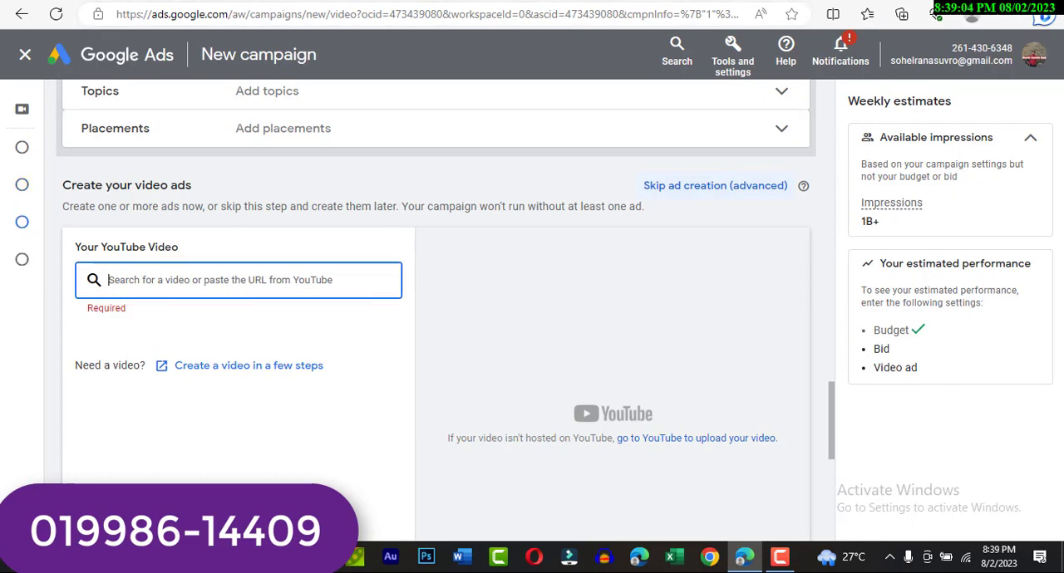
pyautogui.click(287, 0)
pyautogui.click(1012, 315)
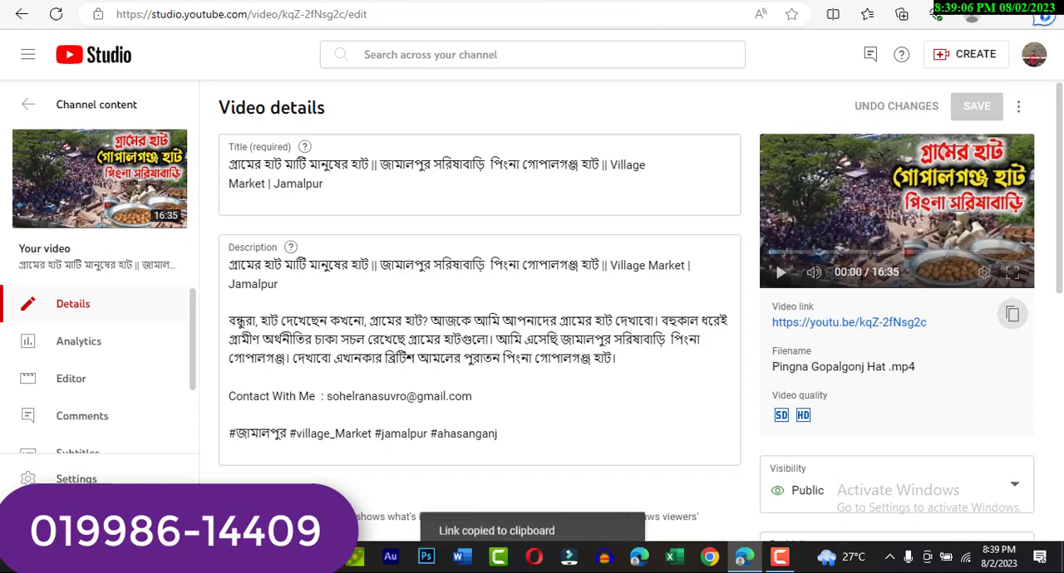
pyautogui.hotkey('ctrl', 'Tab')
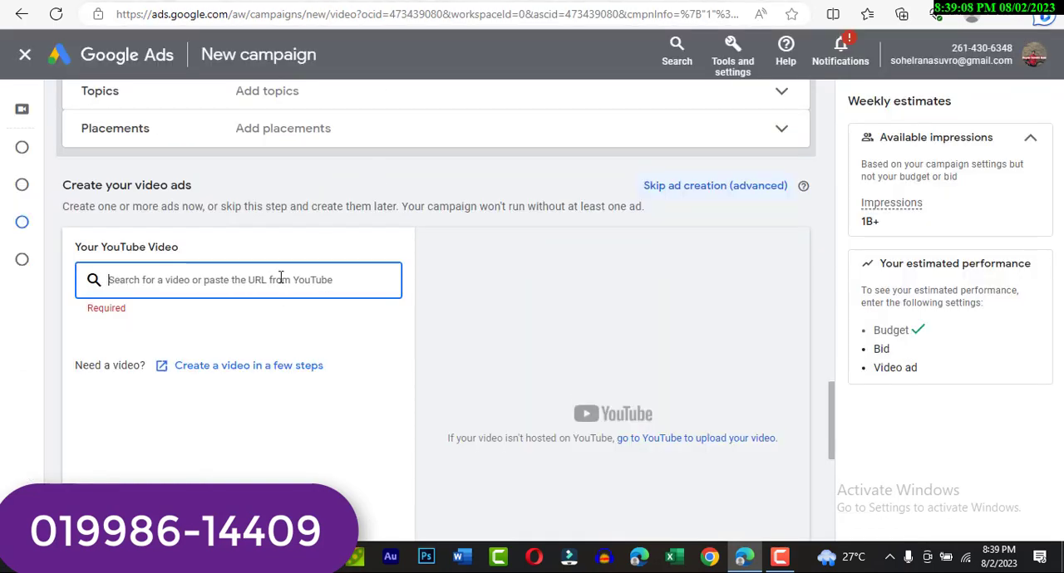
pyautogui.hotkey('ctrl', 'v')
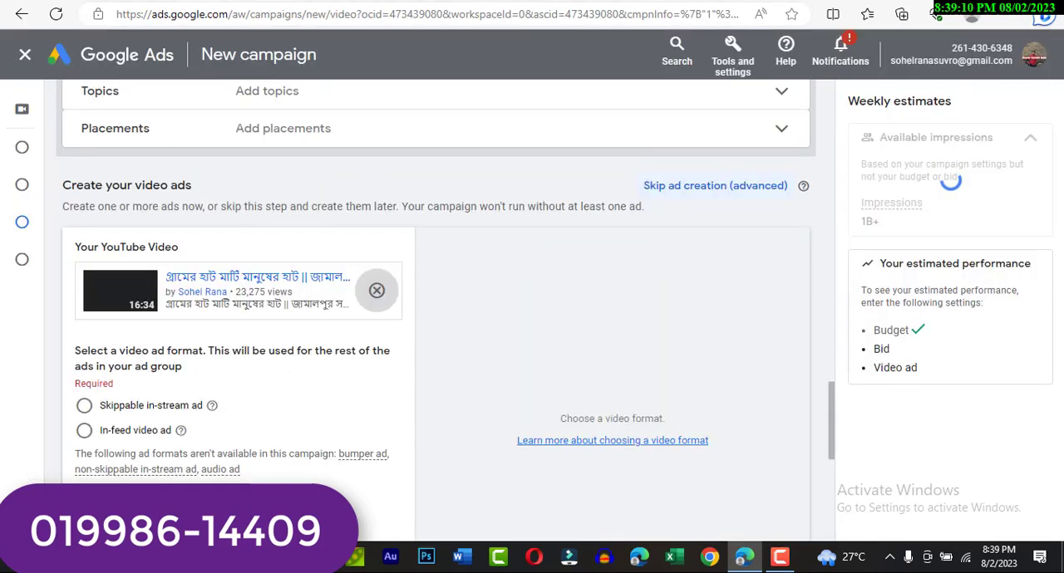
pyautogui.hotkey('ctrl', 'Tab')
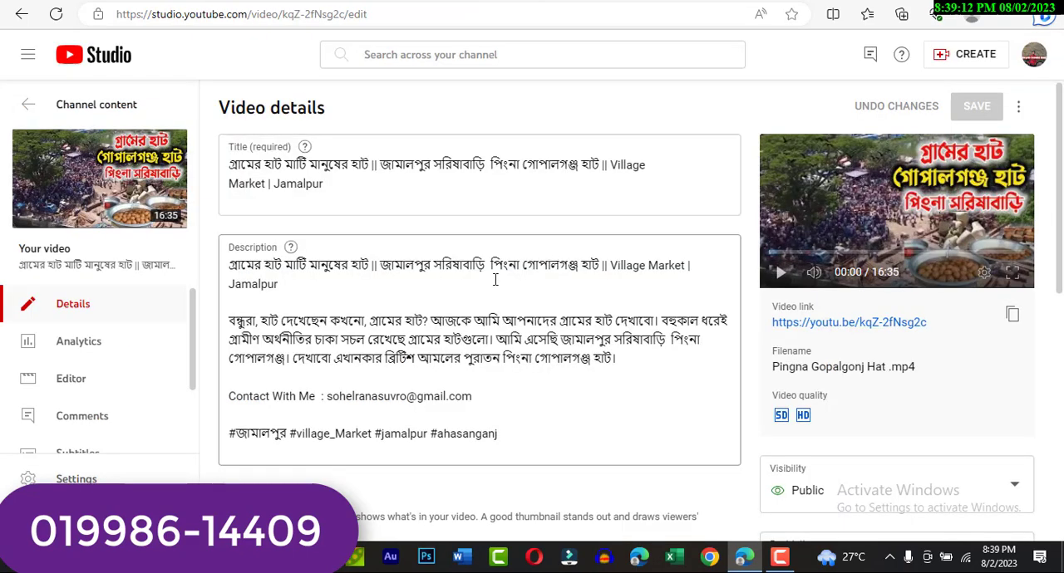
pyautogui.scroll(-1, 495, 281)
pyautogui.scroll(1, 495, 281)
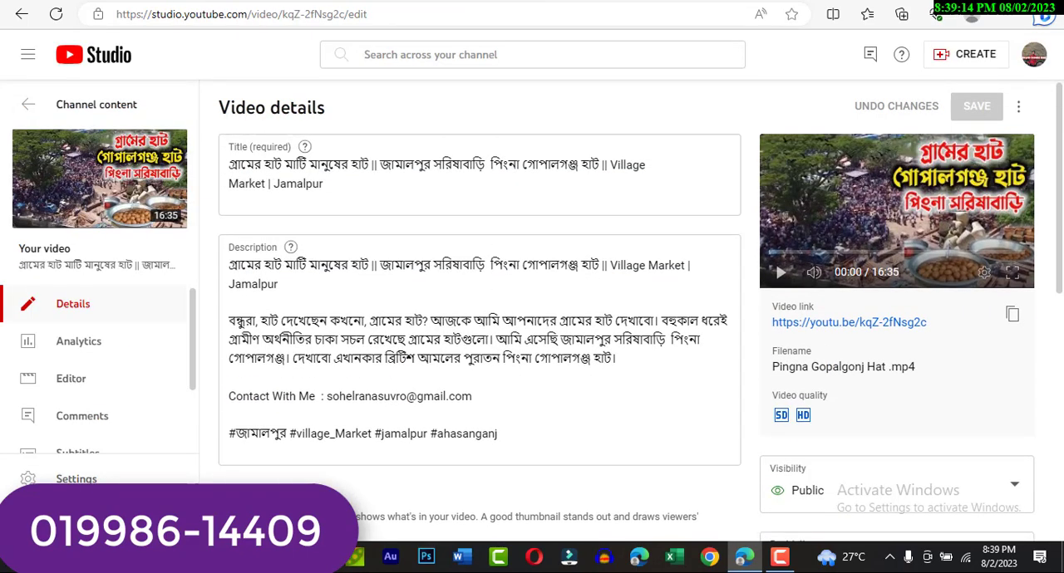
pyautogui.hotkey('ctrl', 'shift', 'Tab')
# Select the skippable in-stream ad format, preview the ad on YouTube, pause its playback, and return to the campaign setup.
pyautogui.scroll(-2, 399, 226)
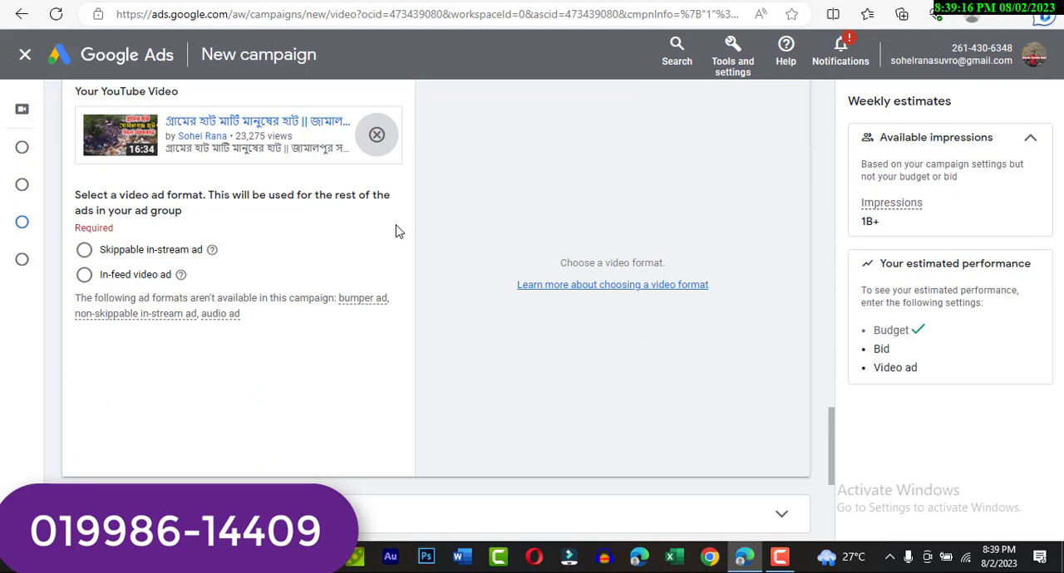
pyautogui.scroll(1, 458, 239)
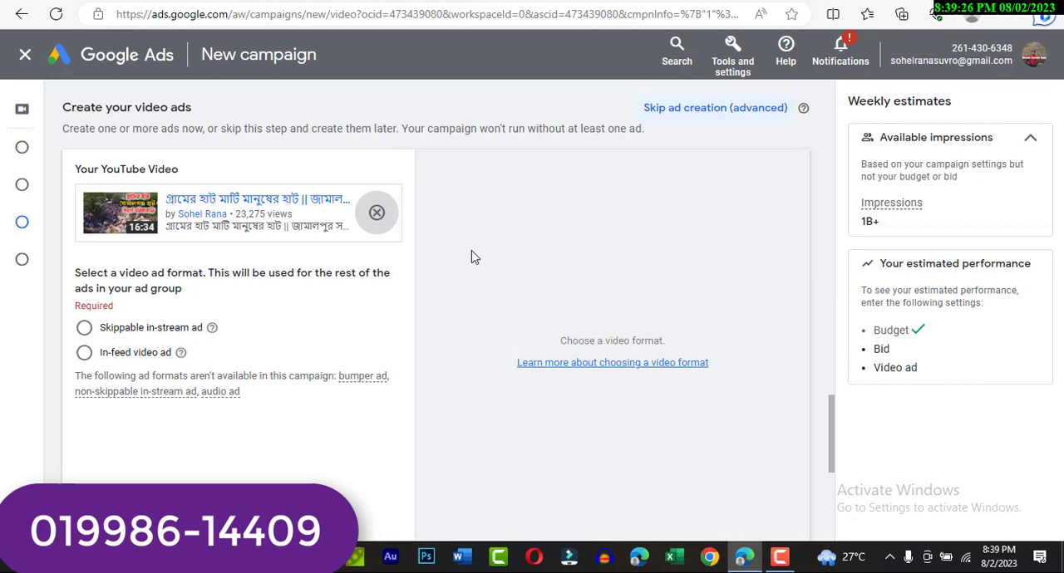
pyautogui.click(84, 328)
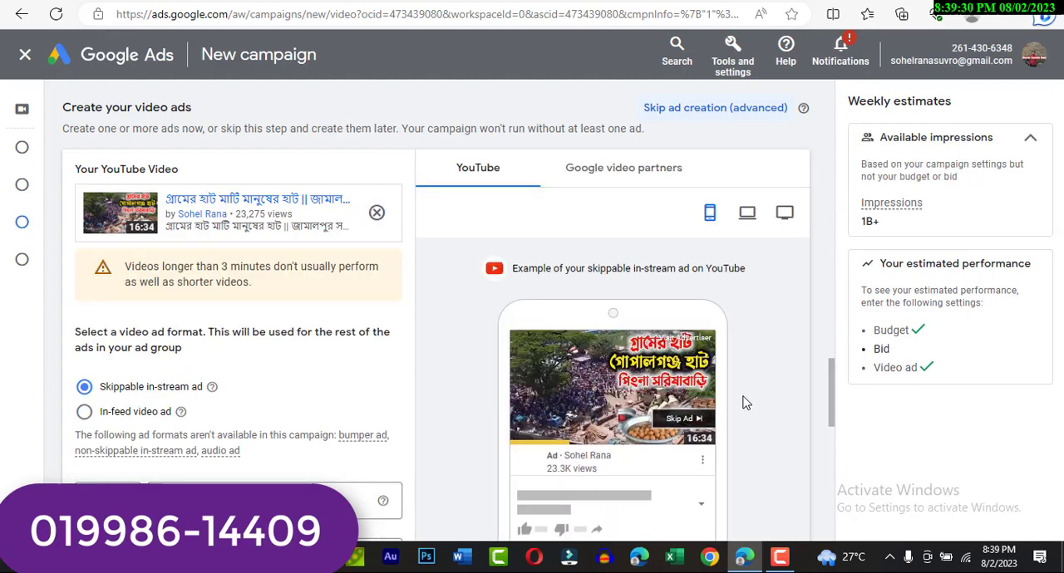
pyautogui.scroll(-1, 745, 402)
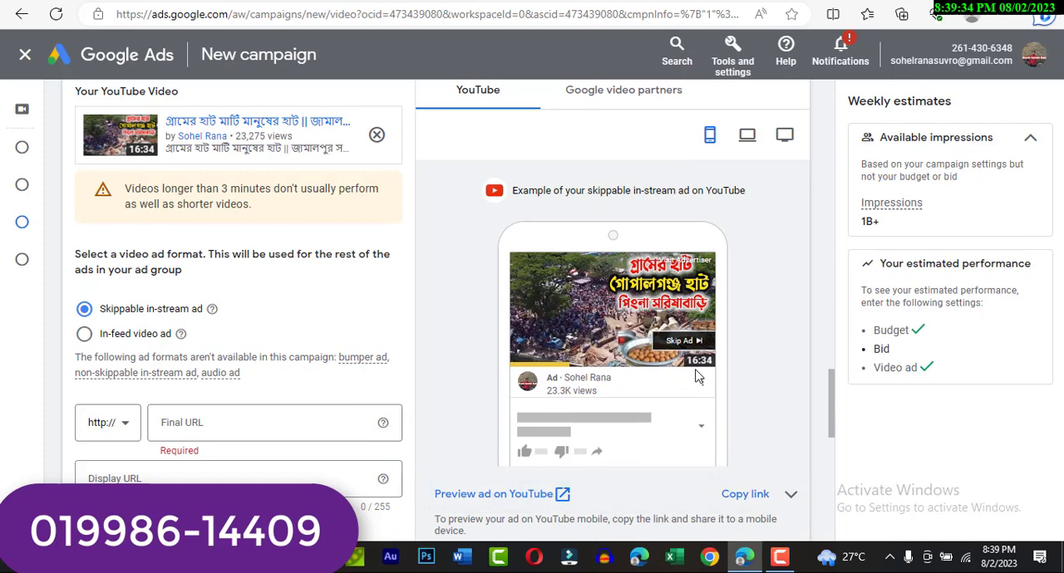
pyautogui.click(515, 495)
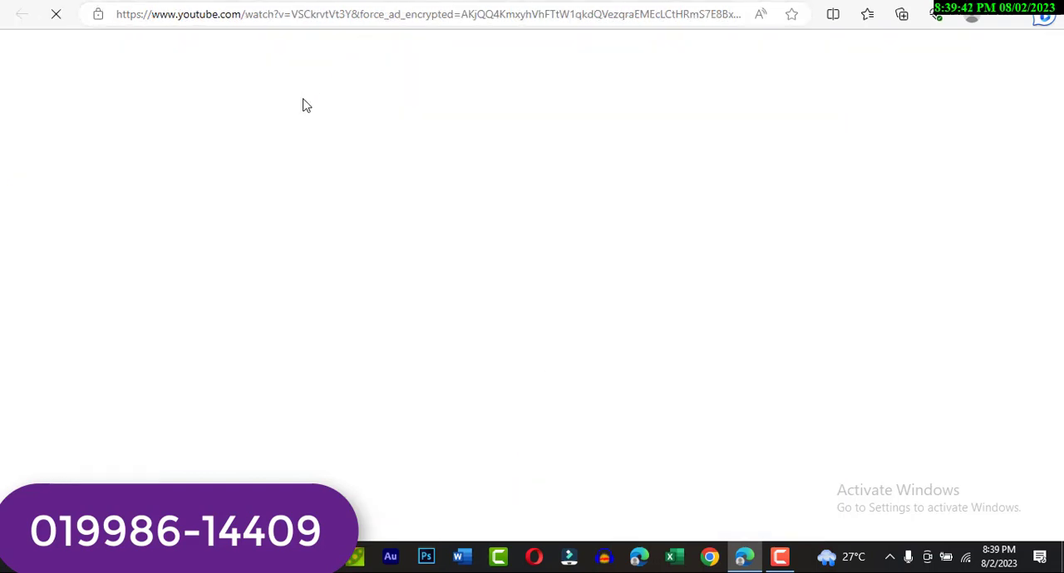
pyautogui.click(341, 1)
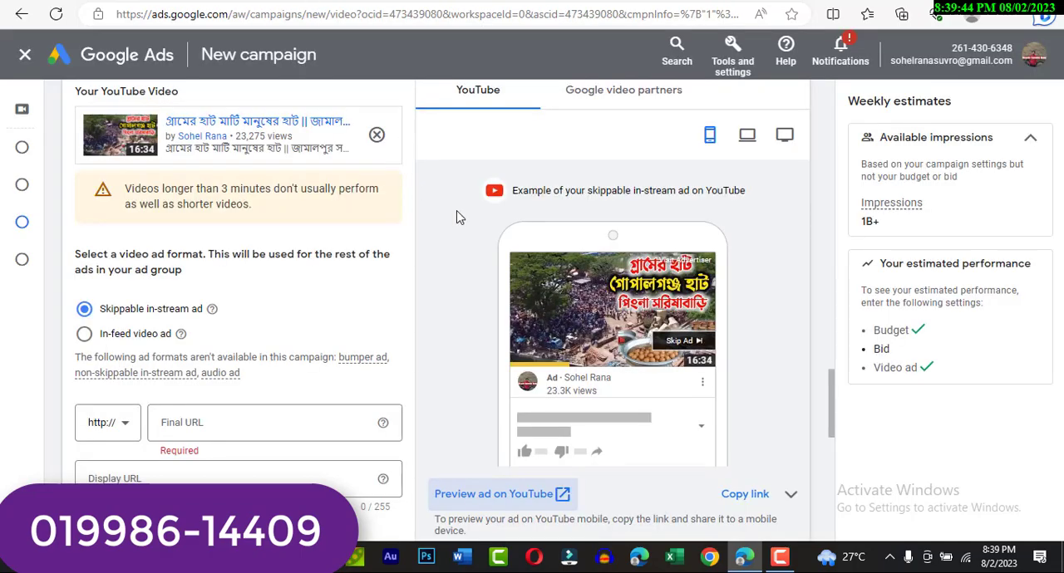
pyautogui.click(682, 334)
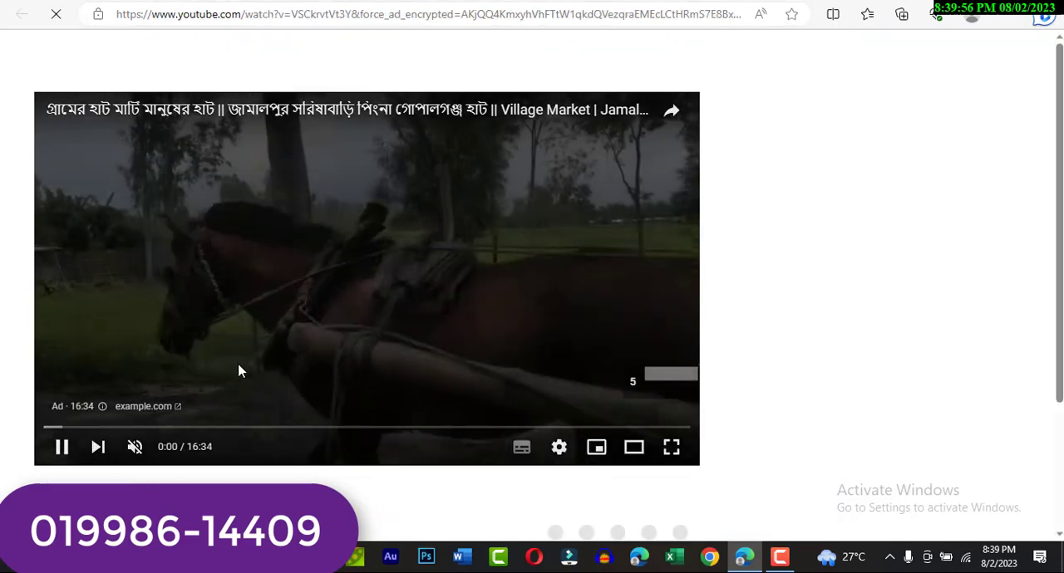
pyautogui.scroll(-1, 133, 449)
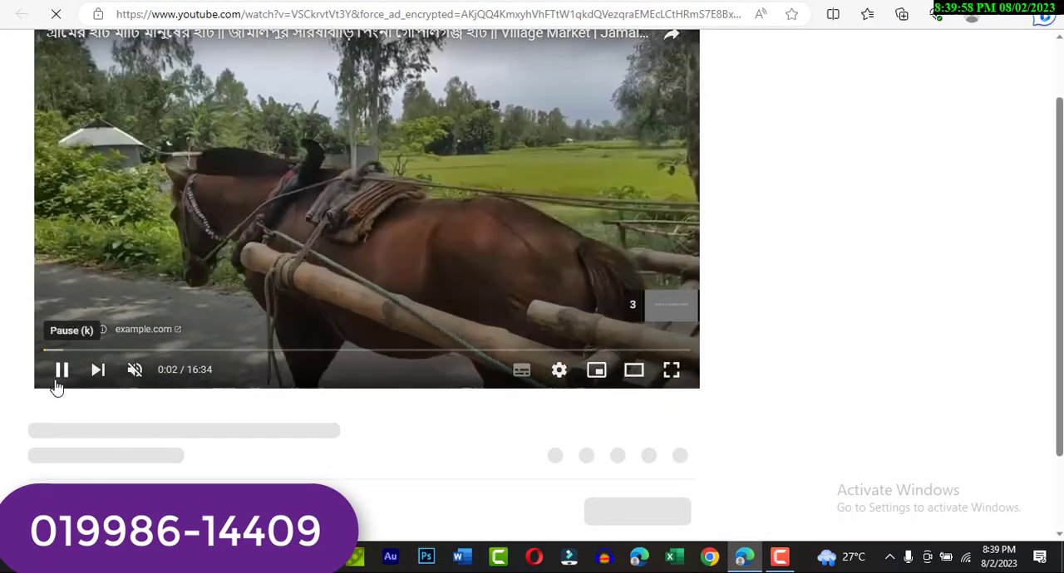
pyautogui.click(56, 384)
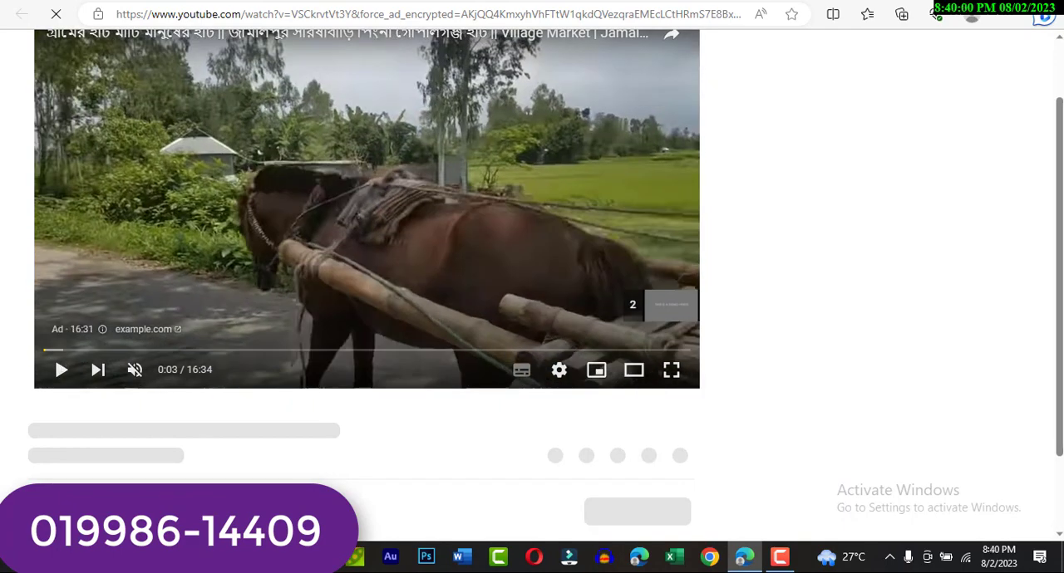
pyautogui.click(482, 1)
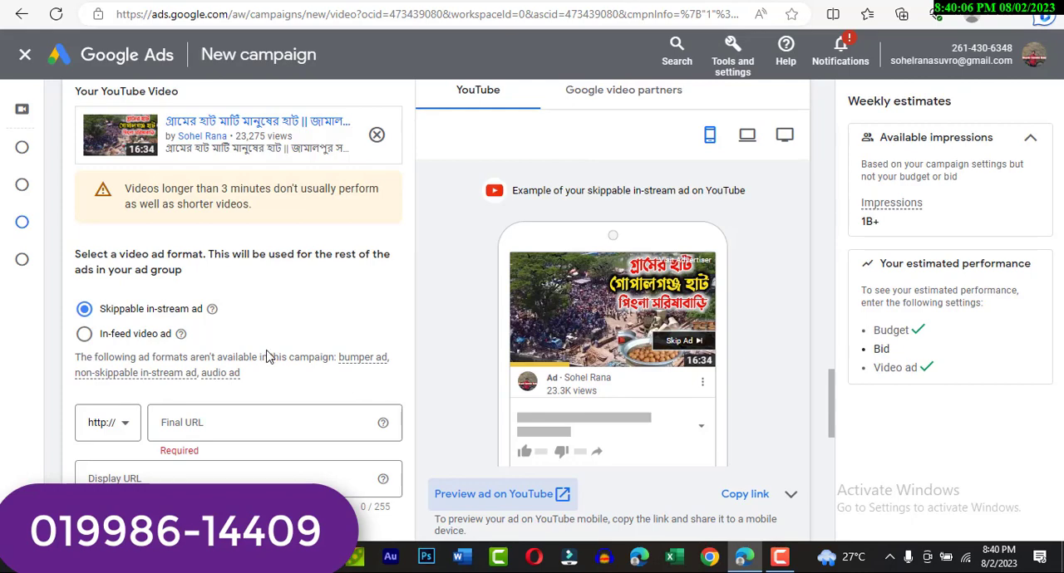
# Compare the in-feed and skippable in-stream formats, settling on In-feed video ad as the ad group's format.
pyautogui.click(84, 333)
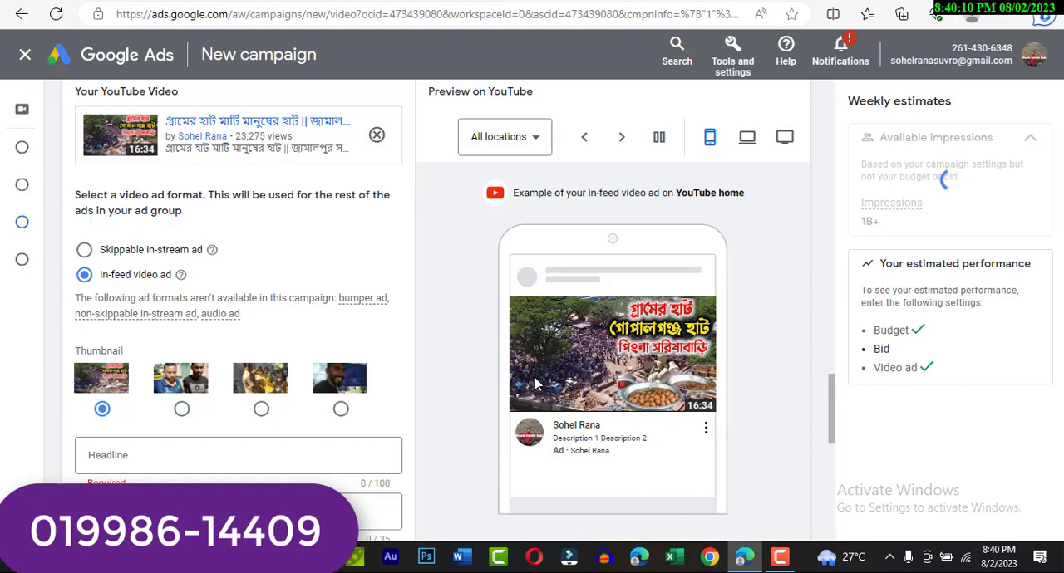
pyautogui.scroll(-3, 581, 435)
pyautogui.scroll(2, 581, 435)
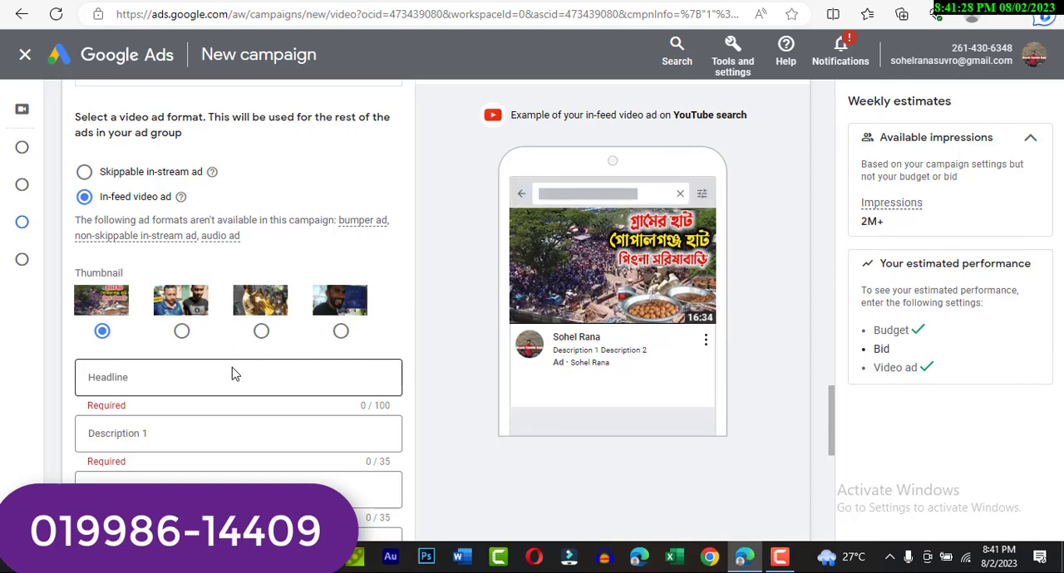
pyautogui.click(85, 171)
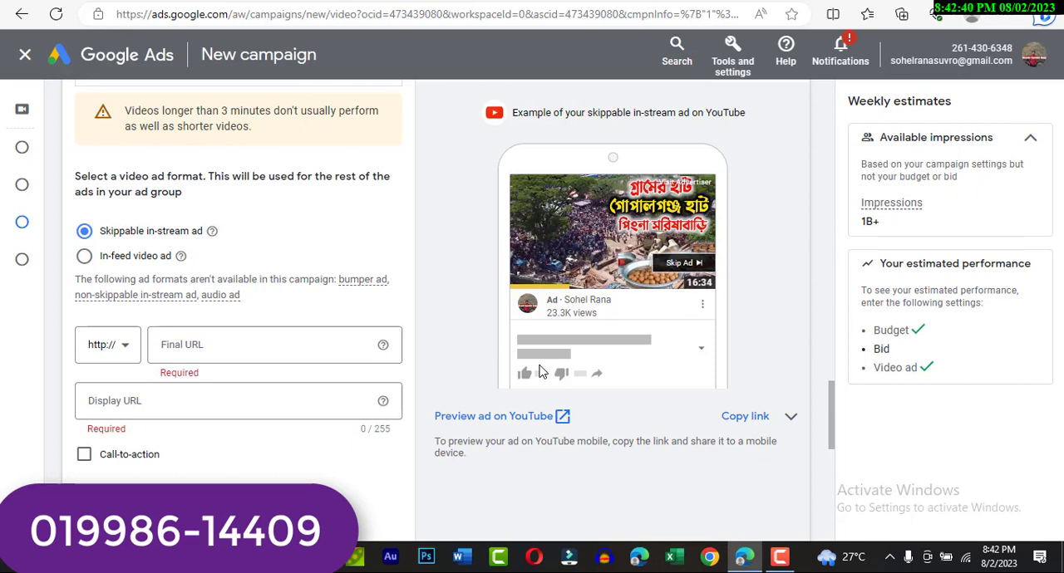
pyautogui.click(183, 414)
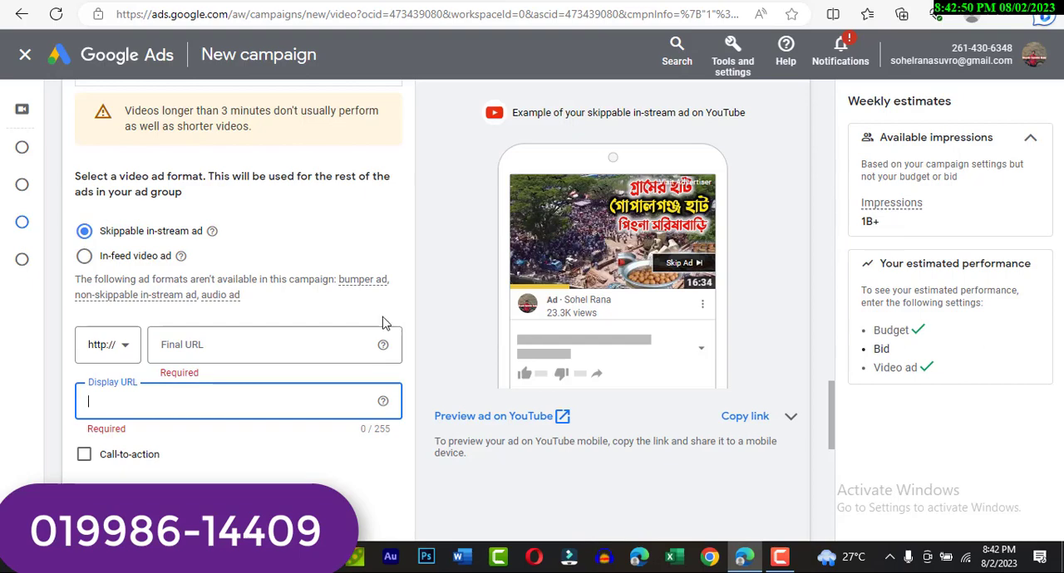
pyautogui.click(112, 260)
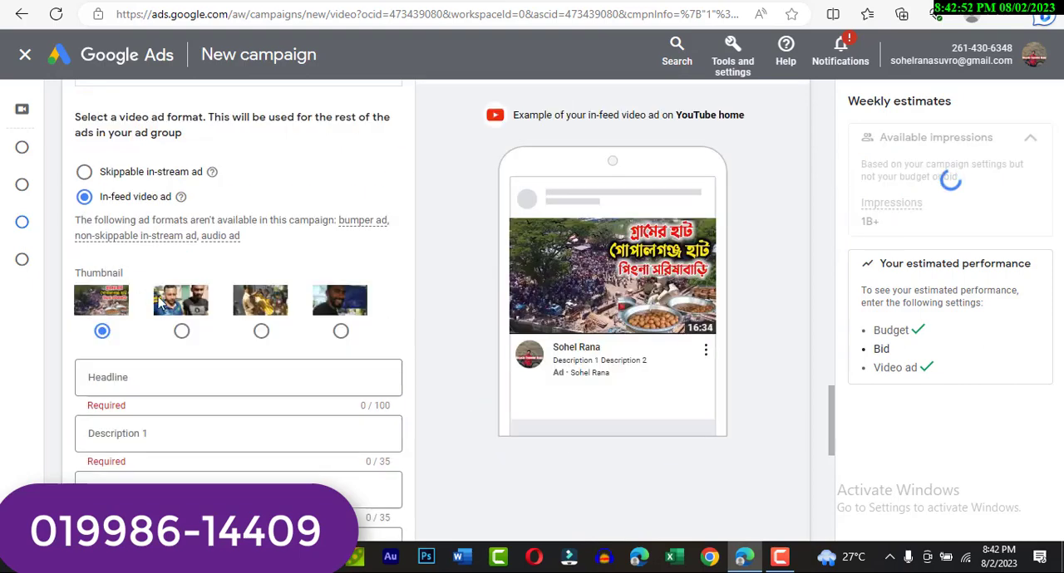
# Copy the video's full title from its YouTube Studio details and paste it as the in-feed ad's headline in Google Ads.
pyautogui.scroll(-2, 231, 274)
pyautogui.hotkey('ctrl', 'Tab')
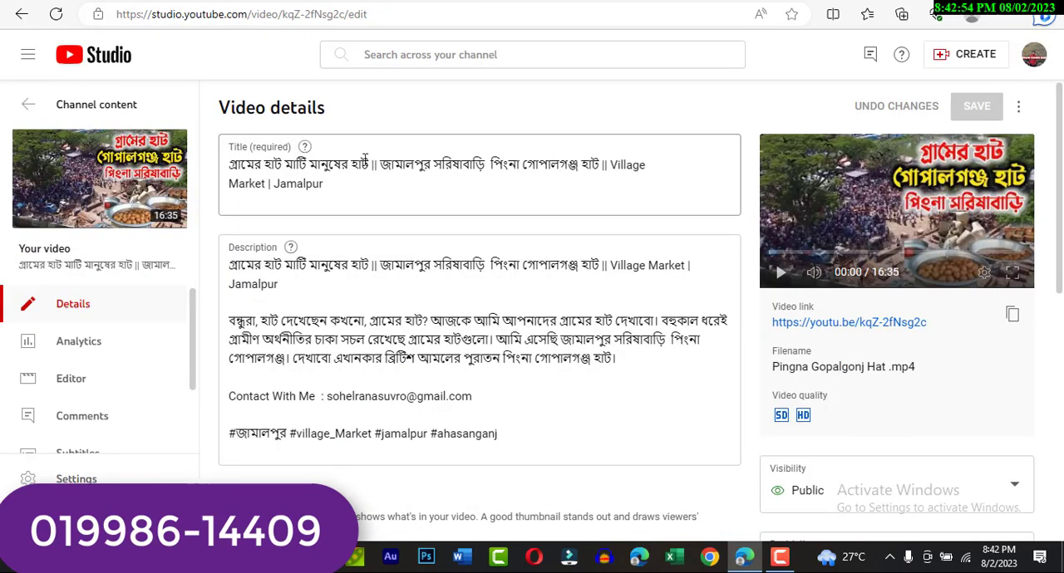
pyautogui.moveTo(231, 164); pyautogui.dragTo(450, 224)
pyautogui.rightClick(327, 154)
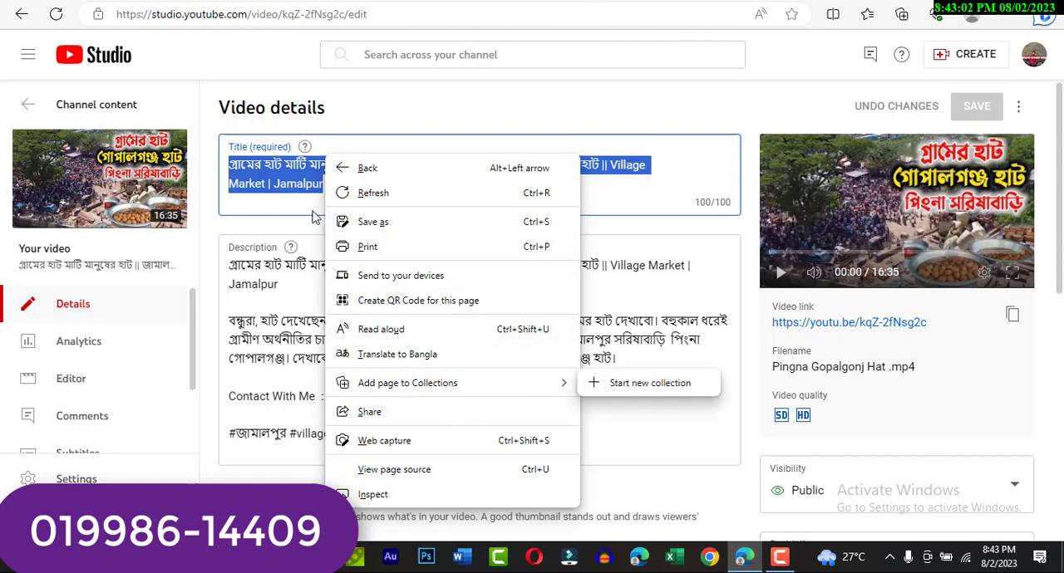
pyautogui.click(293, 178)
pyautogui.rightClick(293, 177)
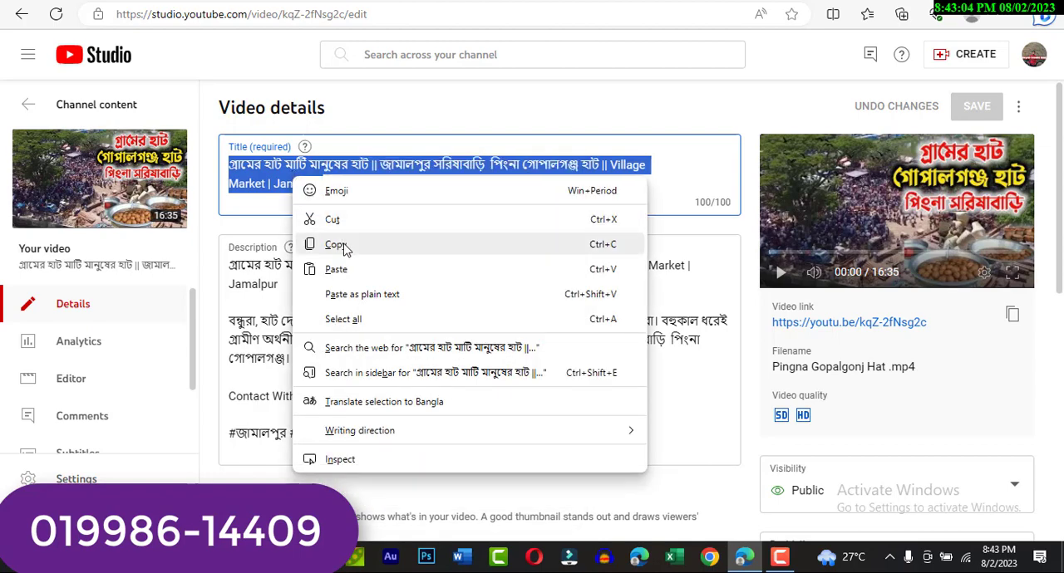
pyautogui.click(342, 246)
pyautogui.hotkey('ctrl', 'Tab')
pyautogui.click(296, 218)
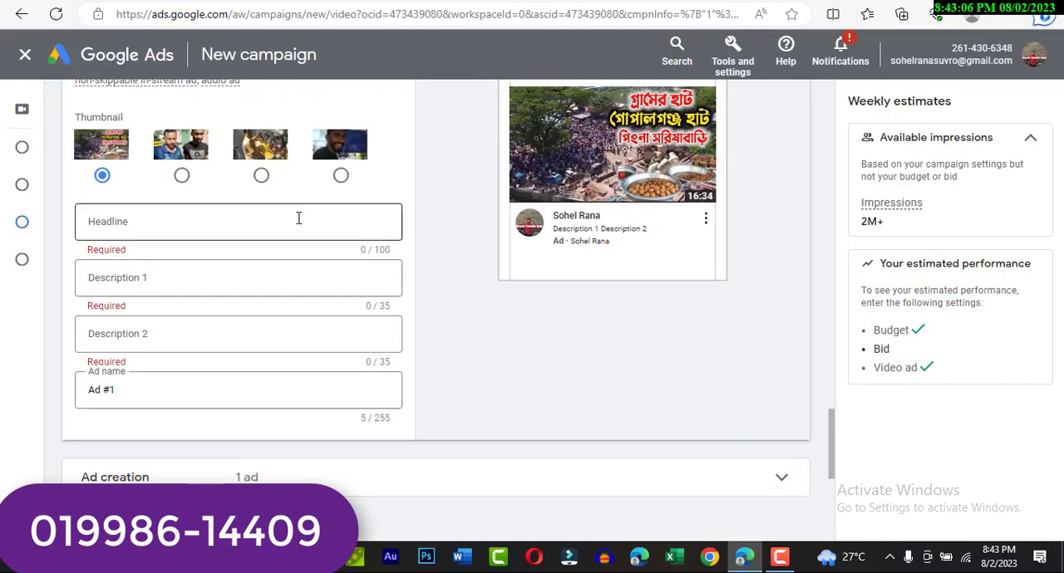
pyautogui.rightClick(296, 219)
pyautogui.click(340, 340)
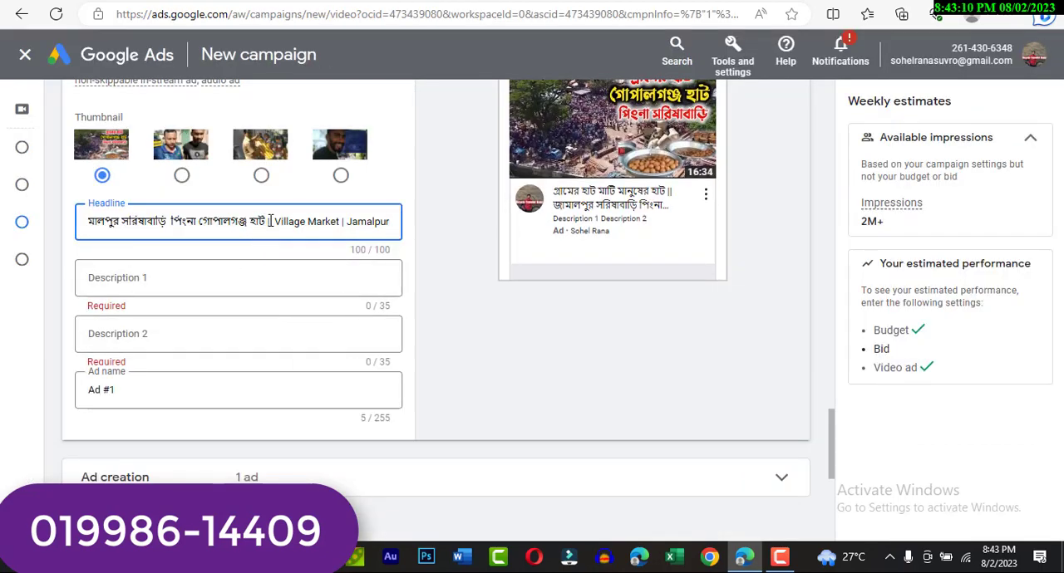
# Copy "Village Market" from the video's title in YouTube Studio and paste it as the ad's Description 1 in Google Ads.
pyautogui.hotkey('ctrl', 'Tab')
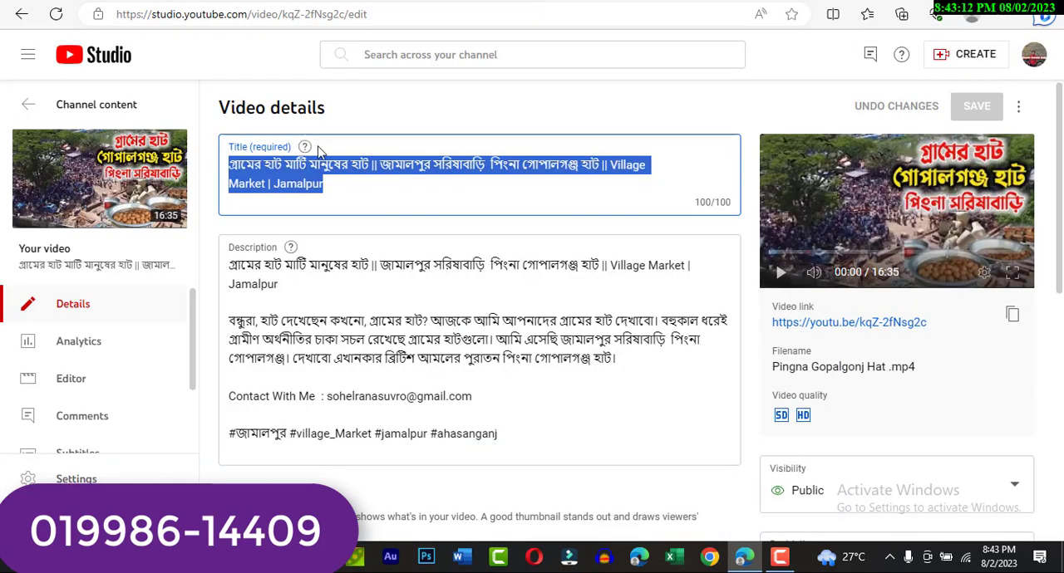
pyautogui.click(340, 164)
pyautogui.moveTo(371, 164); pyautogui.dragTo(260, 165)
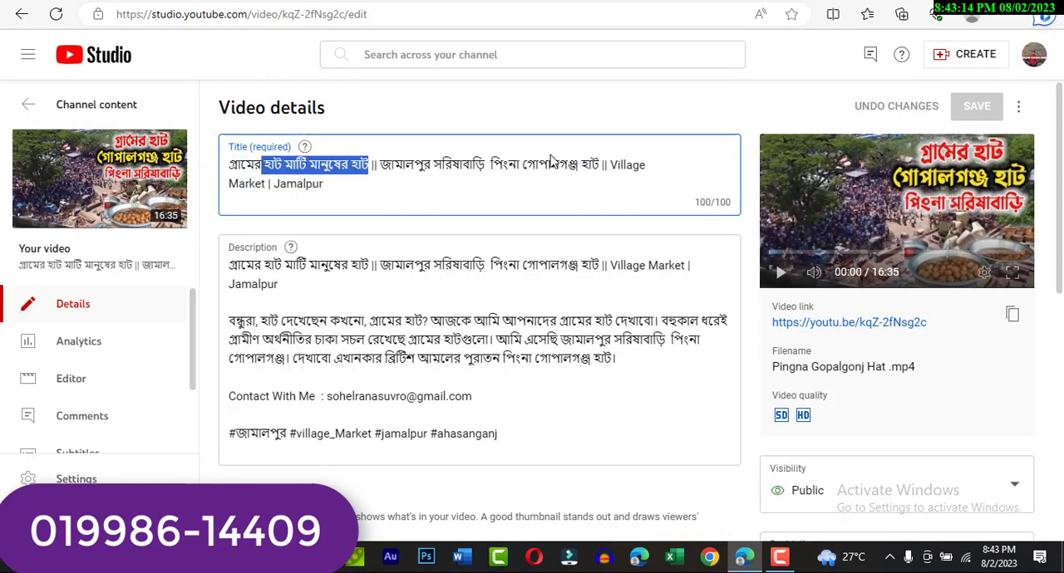
pyautogui.moveTo(608, 164); pyautogui.dragTo(264, 186)
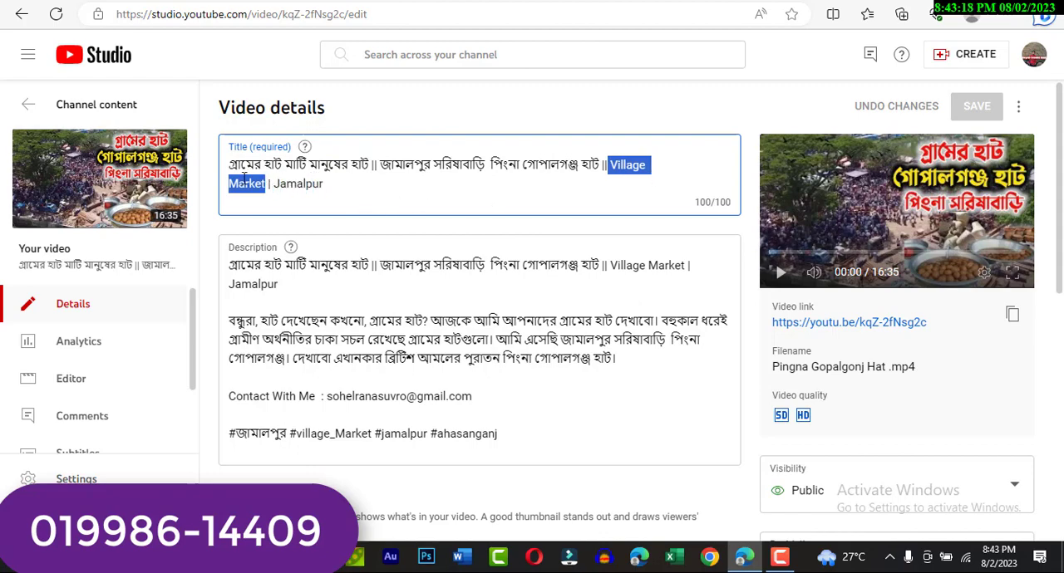
pyautogui.rightClick(243, 178)
pyautogui.click(297, 251)
pyautogui.hotkey('alt', 'Tab')
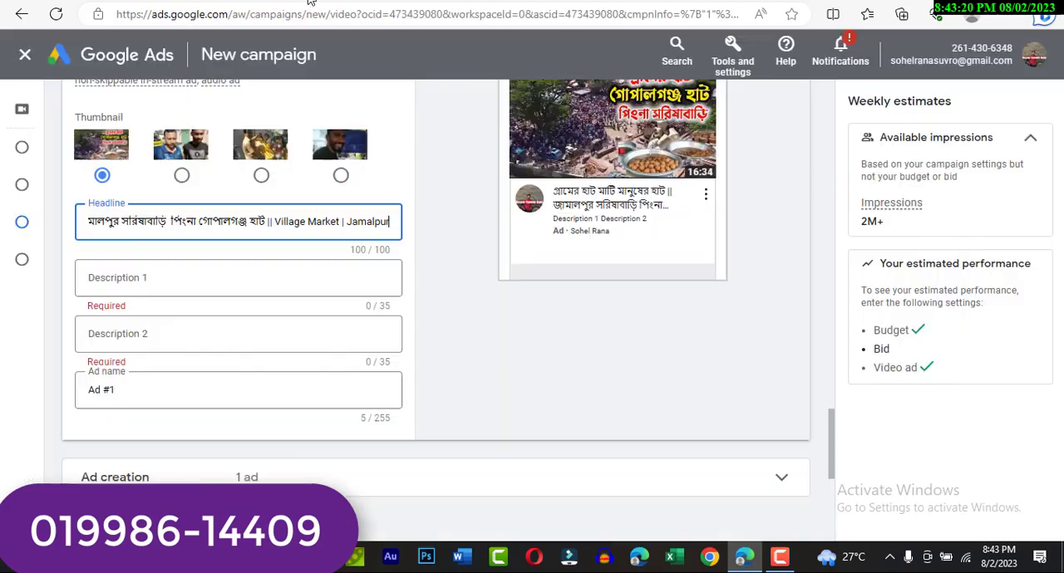
pyautogui.click(273, 291)
pyautogui.rightClick(273, 291)
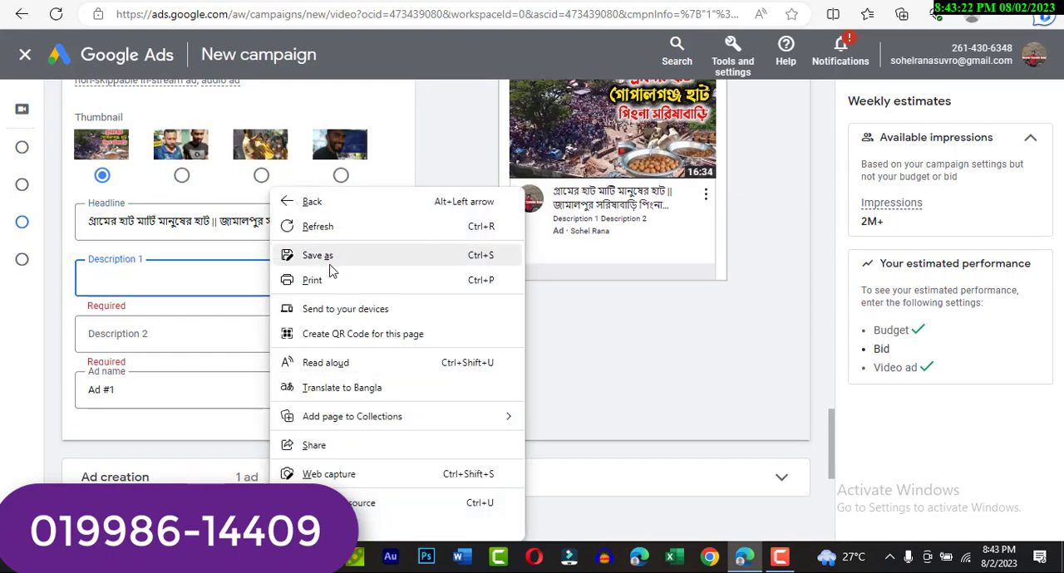
pyautogui.click(167, 272)
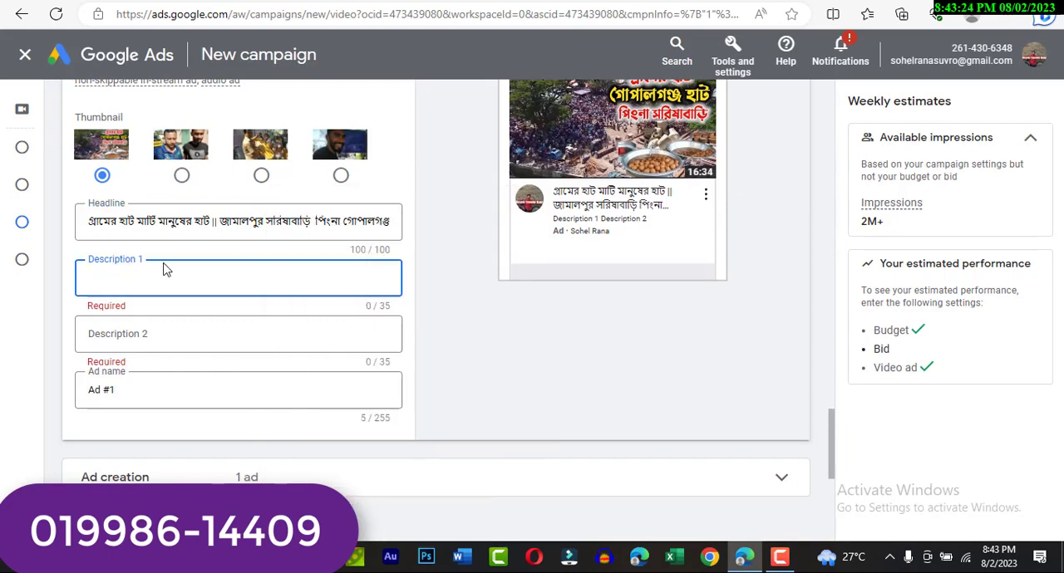
pyautogui.rightClick(161, 277)
pyautogui.click(212, 398)
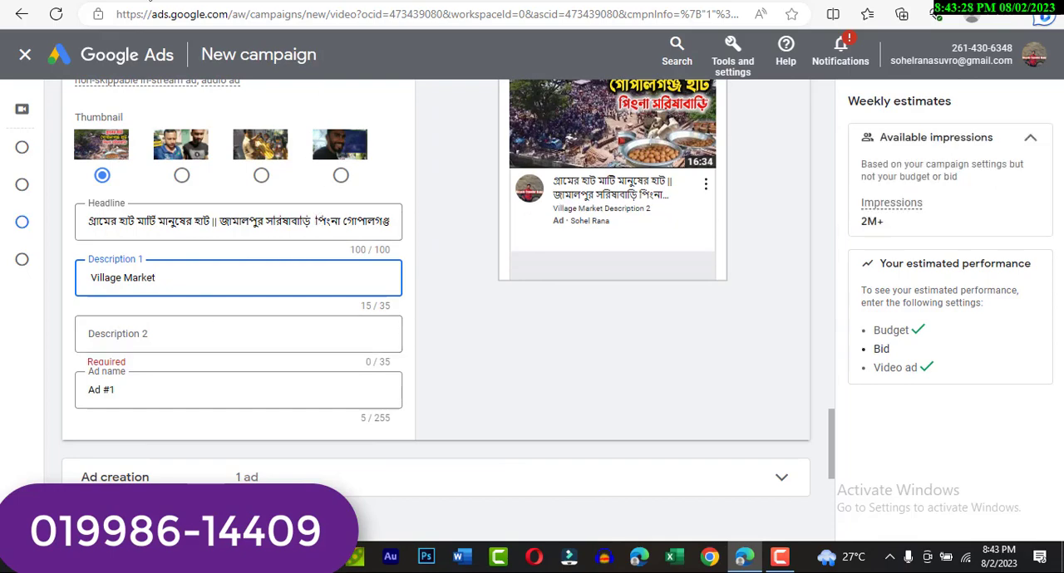
# Copy "Jamalpur" from the video's title in YouTube Studio and paste it as the ad's Description 2 in Google Ads.
pyautogui.click(174, 0)
pyautogui.click(281, 185)
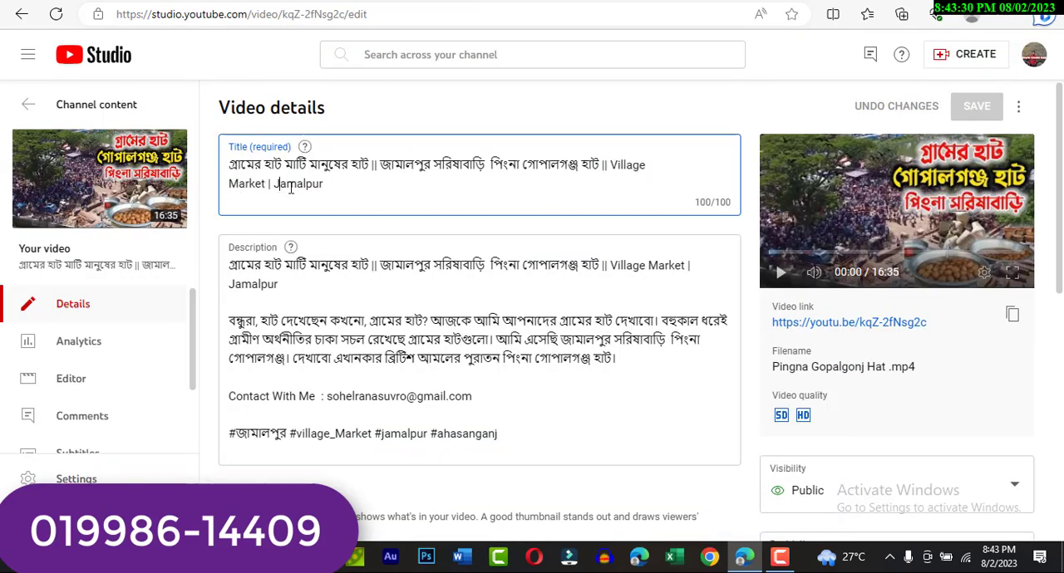
pyautogui.doubleClick(291, 187)
pyautogui.moveTo(331, 188); pyautogui.dragTo(276, 184)
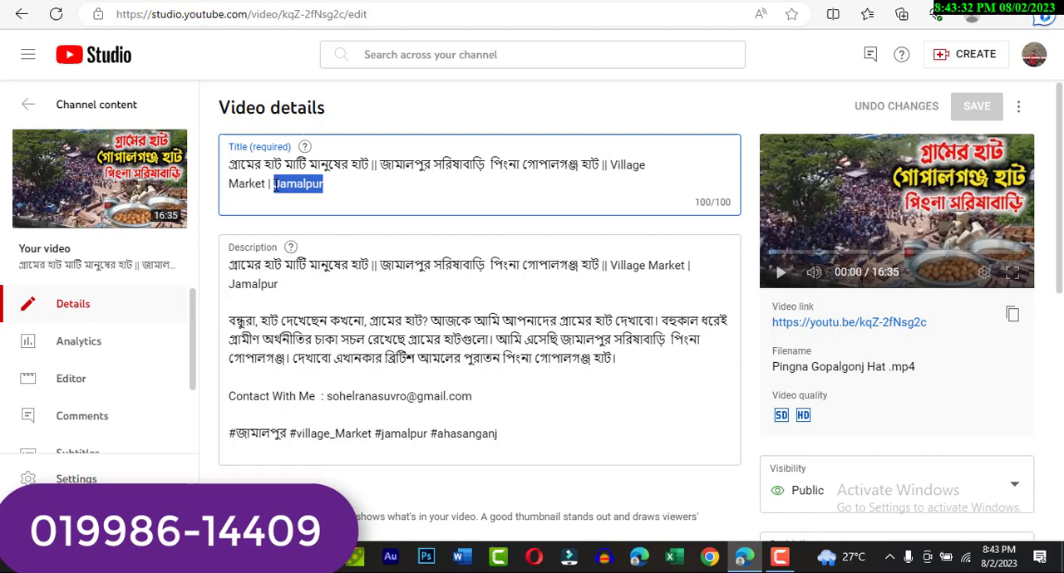
pyautogui.rightClick(274, 185)
pyautogui.click(324, 183)
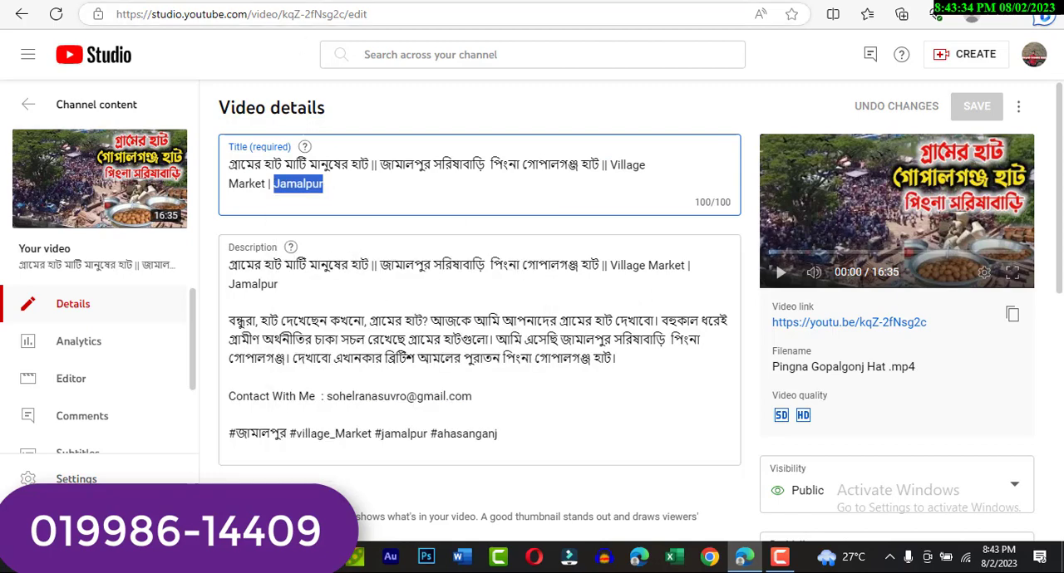
pyautogui.click(353, 1)
pyautogui.click(245, 324)
pyautogui.rightClick(245, 324)
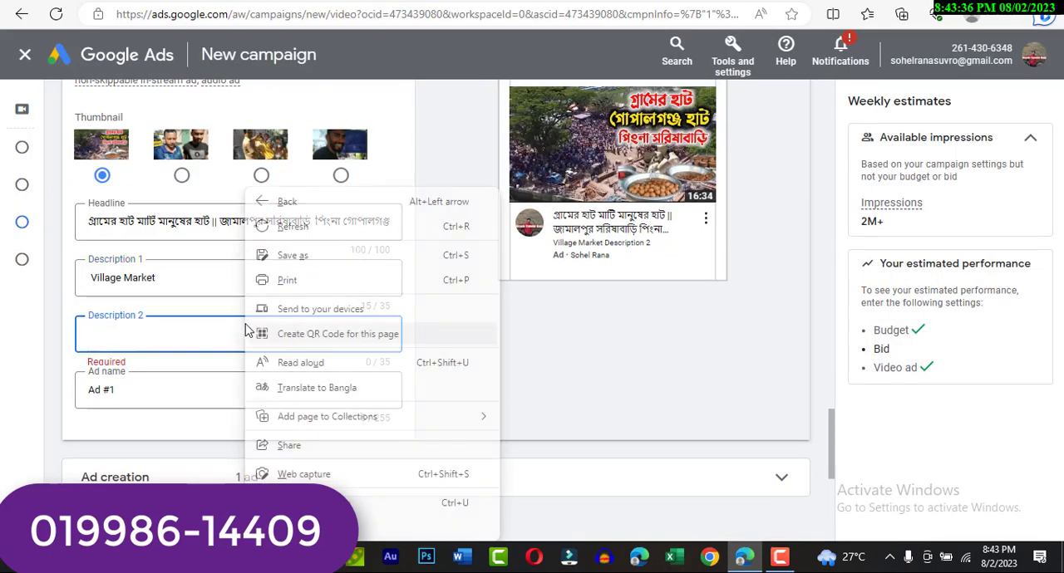
pyautogui.click(203, 332)
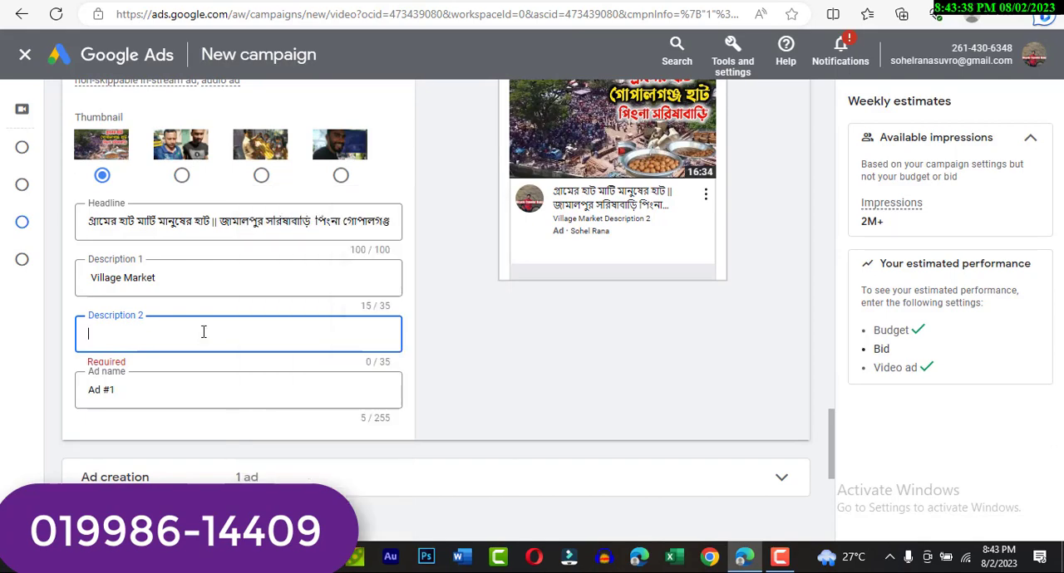
pyautogui.rightClick(204, 331)
pyautogui.click(236, 210)
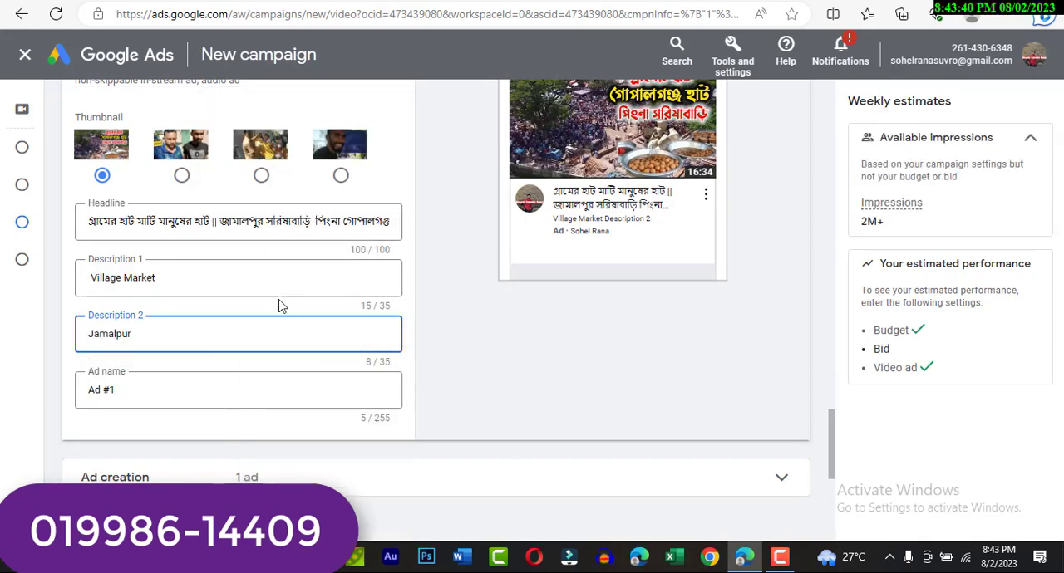
# Apply the suggested maximum CPV bid of $0.02 to the ad group and review the in-feed ad's details.
pyautogui.scroll(-5, 287, 312)
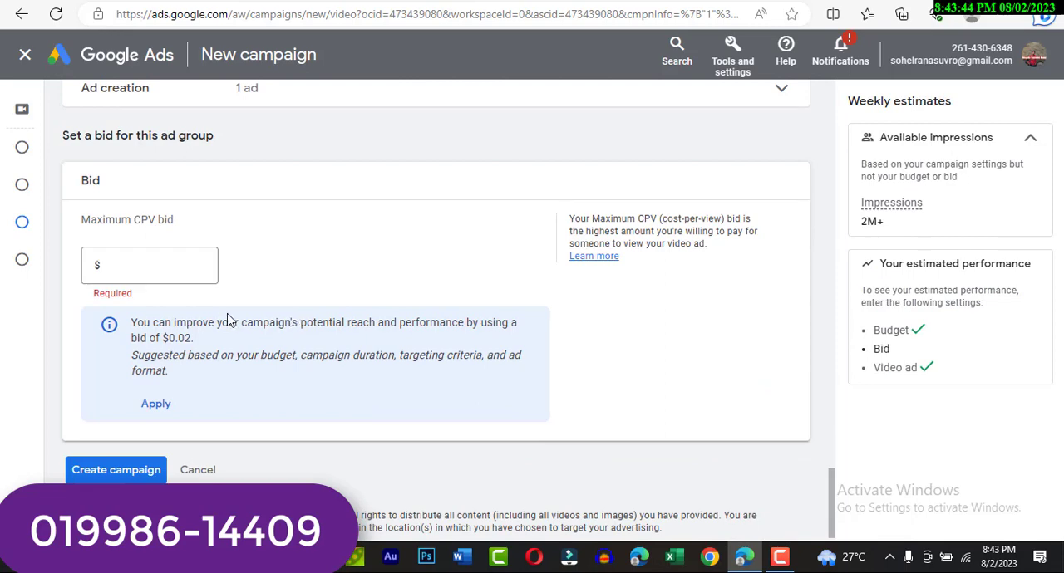
pyautogui.click(155, 404)
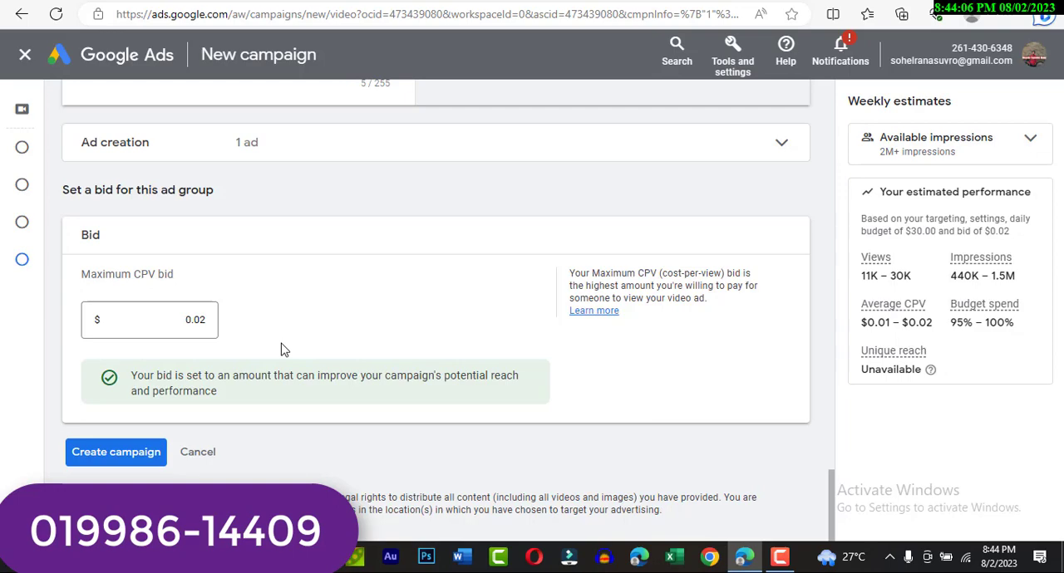
pyautogui.scroll(2, 281, 349)
pyautogui.scroll(-2, 281, 350)
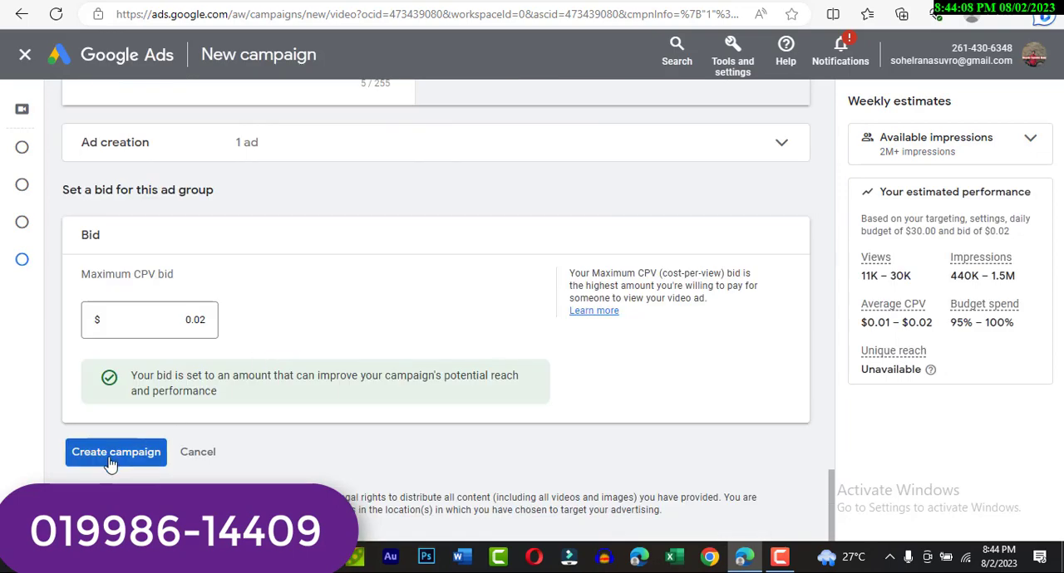
pyautogui.scroll(3, 371, 367)
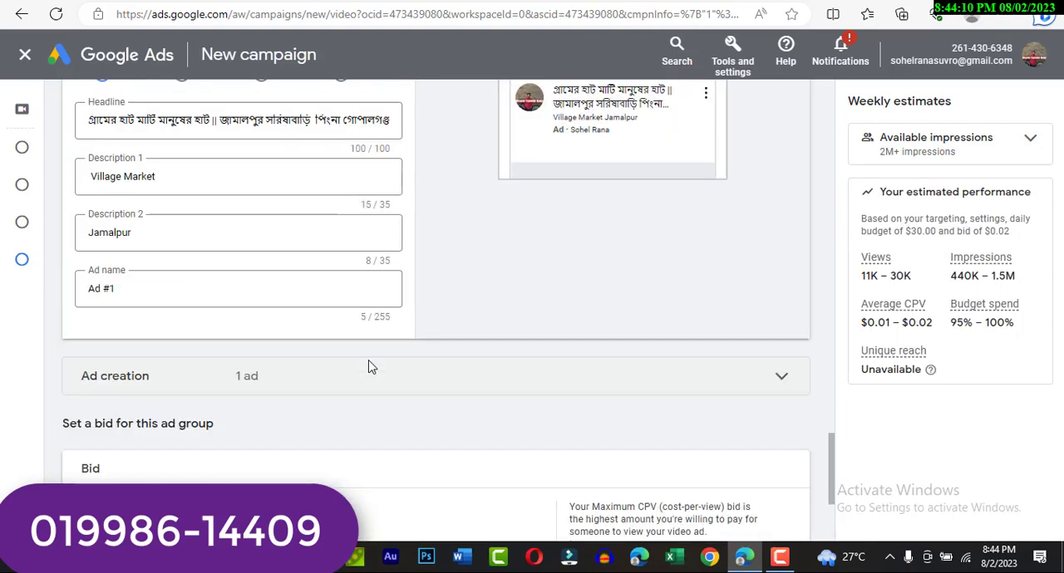
pyautogui.scroll(4, 371, 367)
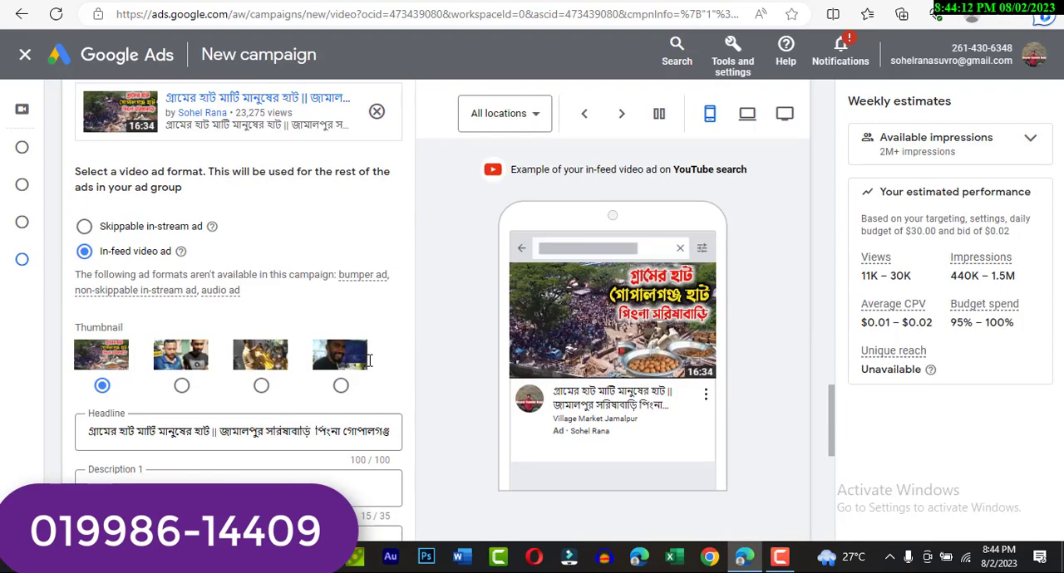
pyautogui.scroll(-7, 368, 359)
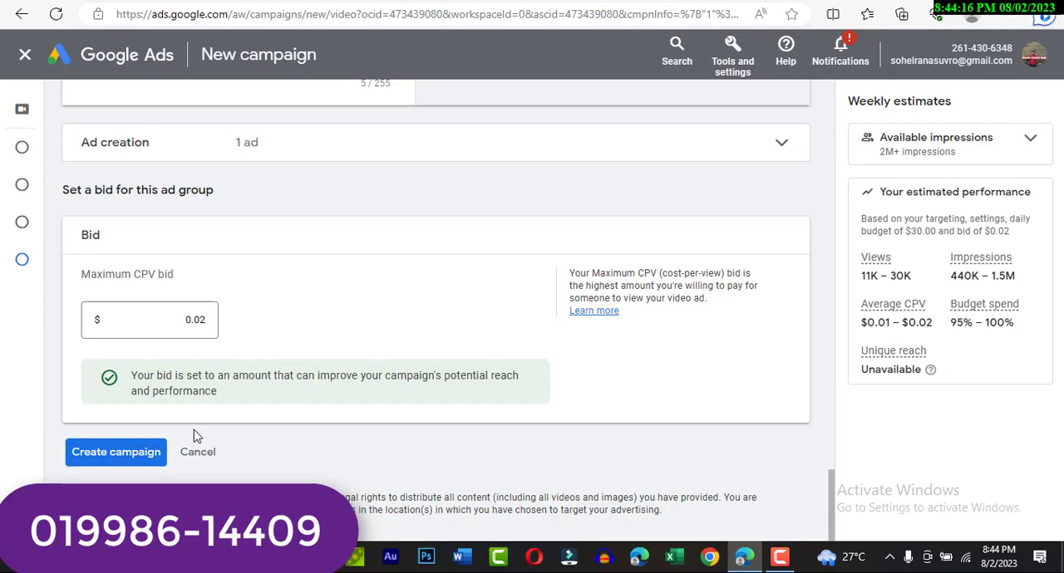
# Set the ad group's maximum CPV bid to $0.01.
pyautogui.click(211, 323)
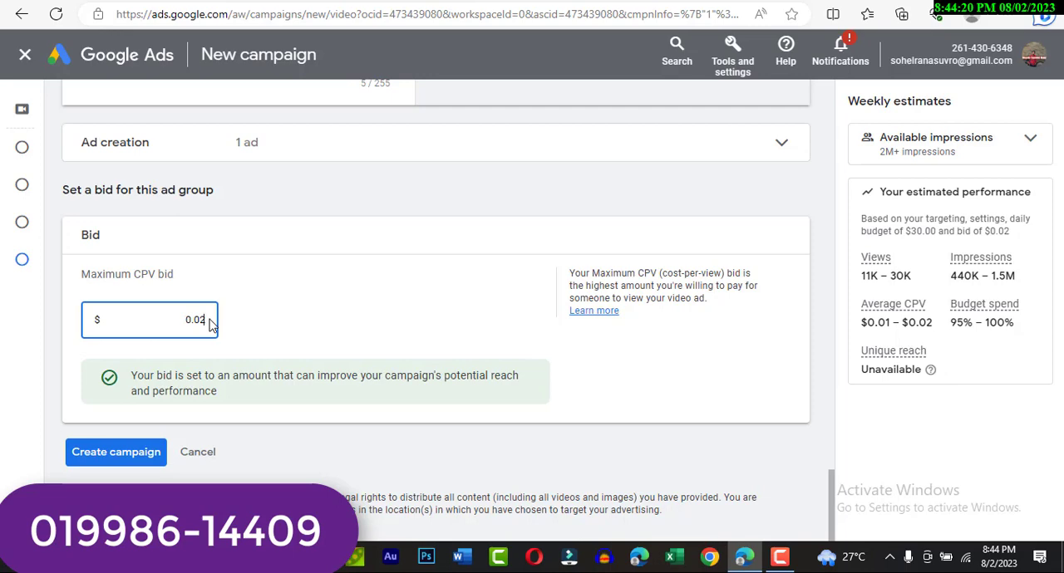
pyautogui.press('BackSpace')
pyautogui.write('1')
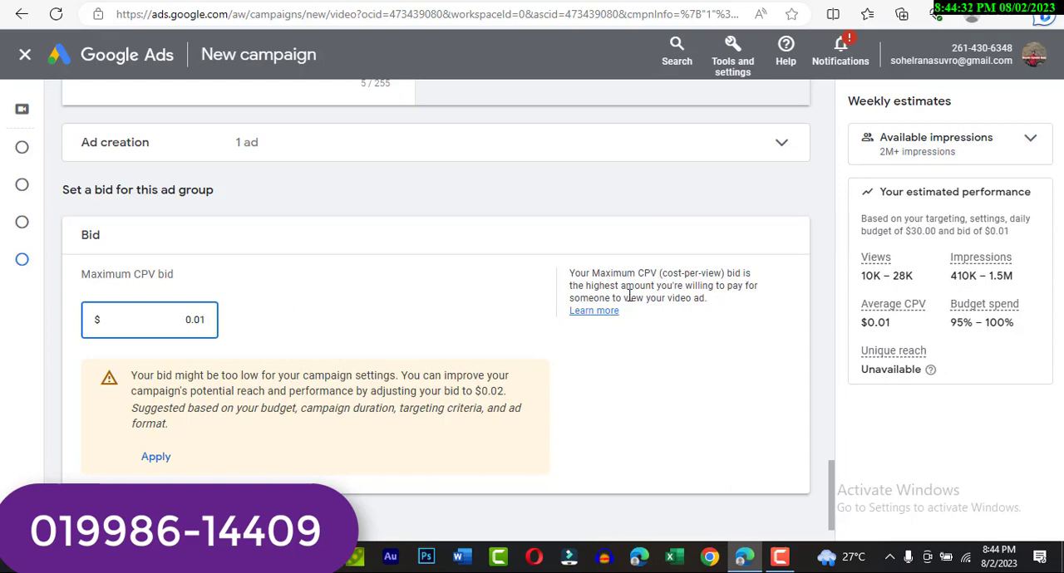
# Review the campaign and ad group settings and try to create the campaign.
pyautogui.scroll(15, 172, 293)
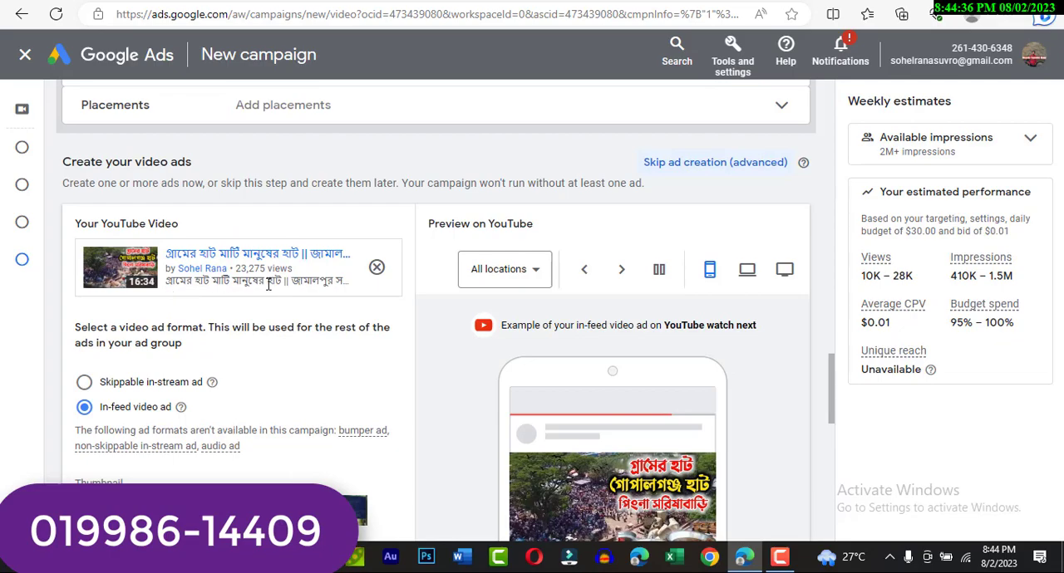
pyautogui.scroll(4, 285, 290)
pyautogui.scroll(4, 285, 289)
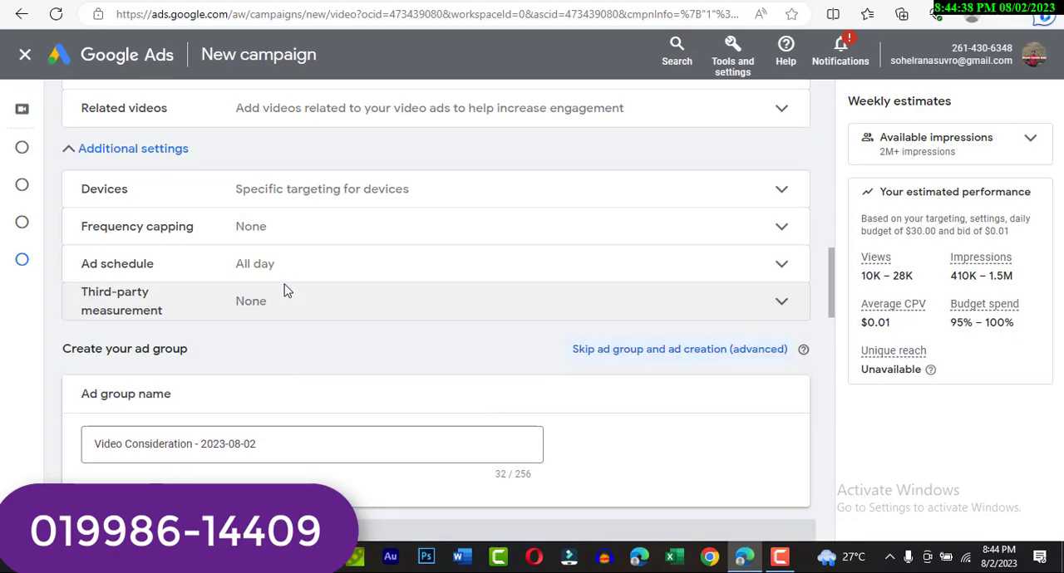
pyautogui.scroll(-3, 285, 225)
pyautogui.scroll(-15, 285, 225)
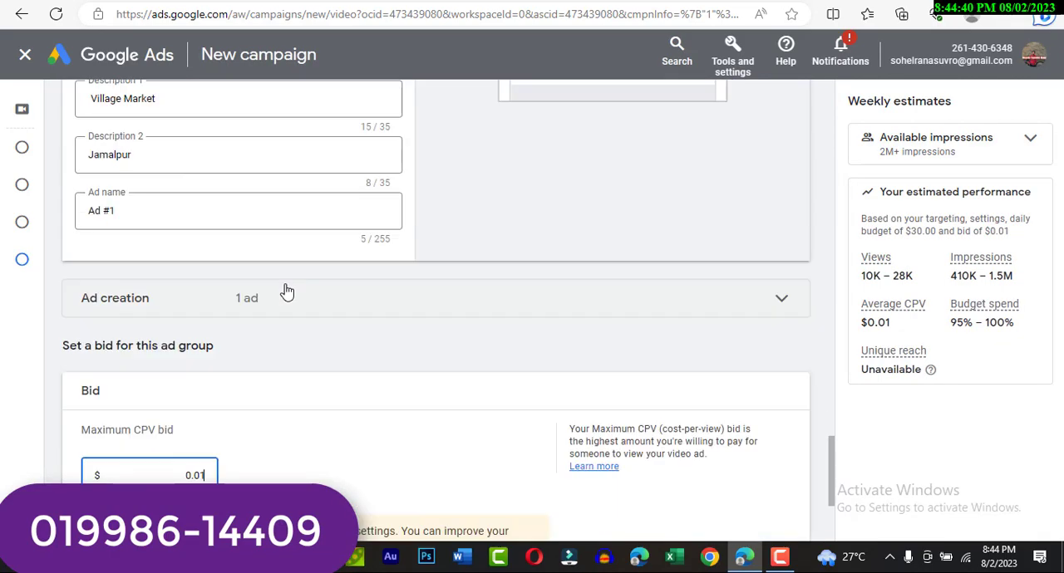
pyautogui.click(147, 451)
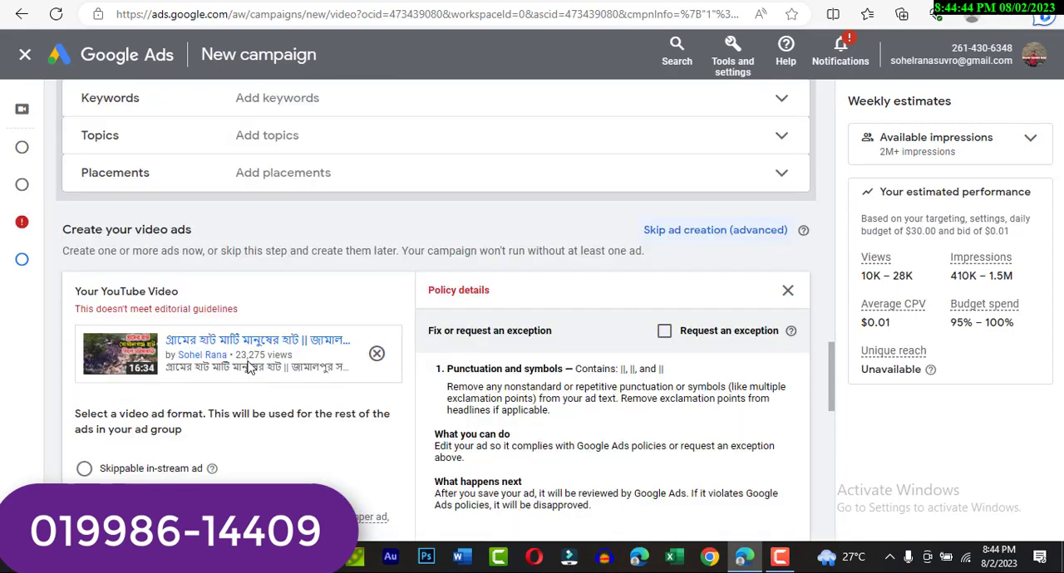
# Replace the double-bar separators in the in-feed ad's headline with single bars to comply with the punctuation and symbols policy.
pyautogui.scroll(-2, 273, 355)
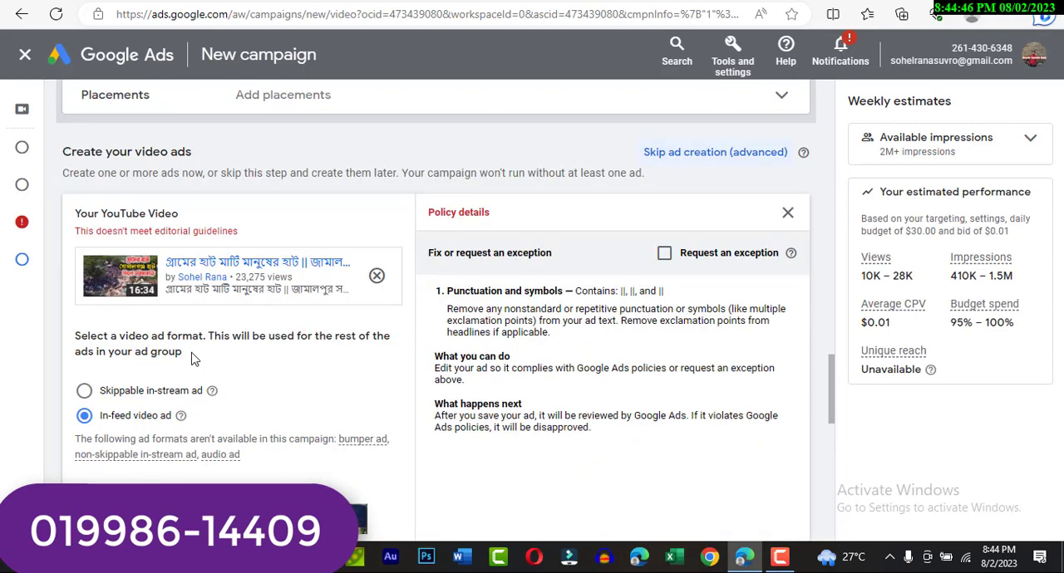
pyautogui.scroll(-1, 257, 395)
pyautogui.click(218, 441)
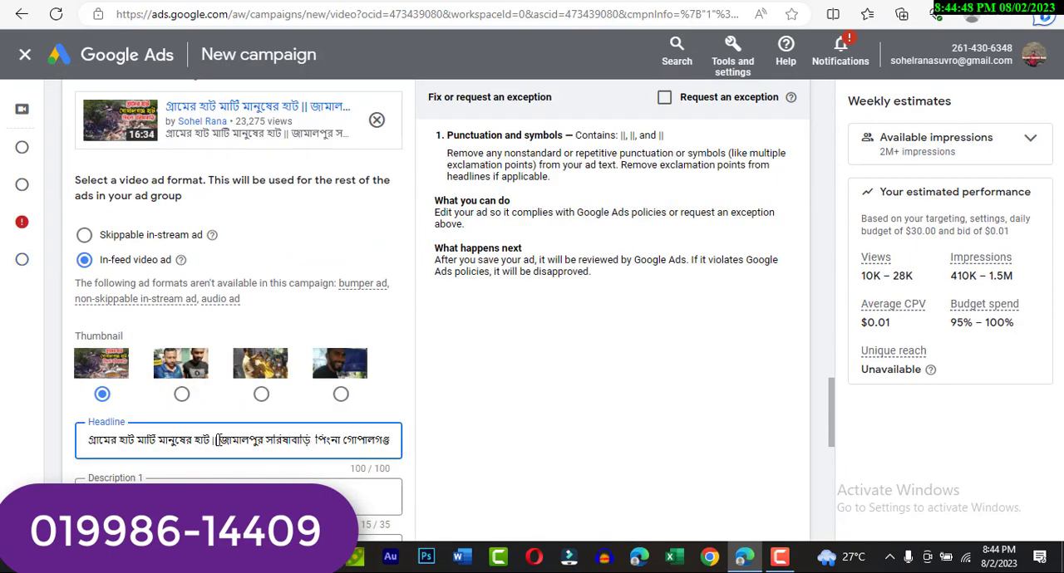
pyautogui.press('BackSpace')
pyautogui.press('BackSpace')
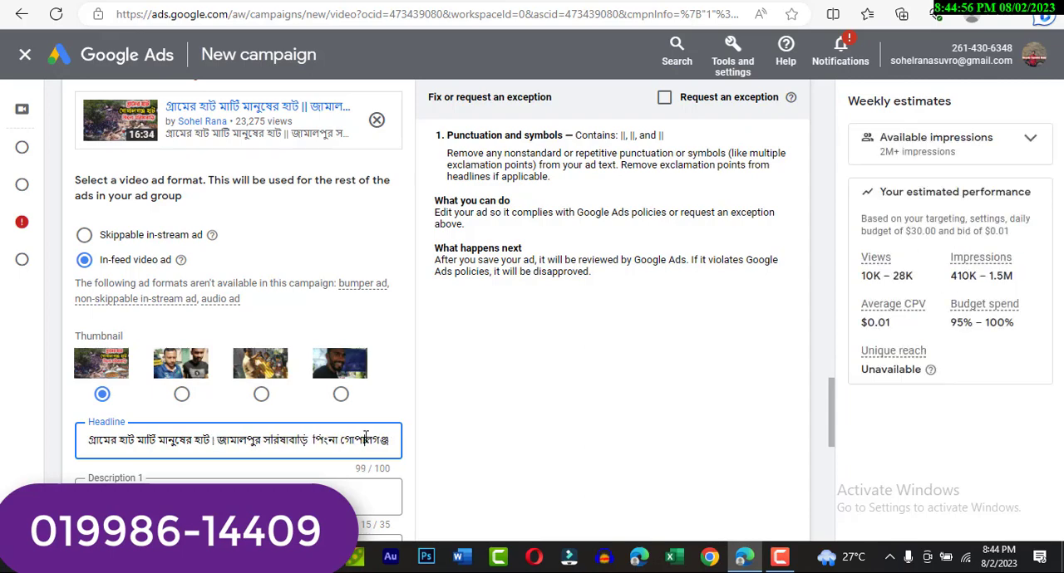
pyautogui.press('Right')
pyautogui.press('Right')
pyautogui.press('Right')
pyautogui.press('Right')
pyautogui.press('Right')
pyautogui.press('Right')
pyautogui.press('Right')
pyautogui.press('Right')
pyautogui.press('Right')
pyautogui.press('Right')
pyautogui.press('Right')
pyautogui.press('Right')
pyautogui.press('Right')
pyautogui.press('Right')
pyautogui.press('Right')
pyautogui.press('Right')
pyautogui.press('Right')
pyautogui.press('Right')
pyautogui.press('Right')
pyautogui.press('Right')
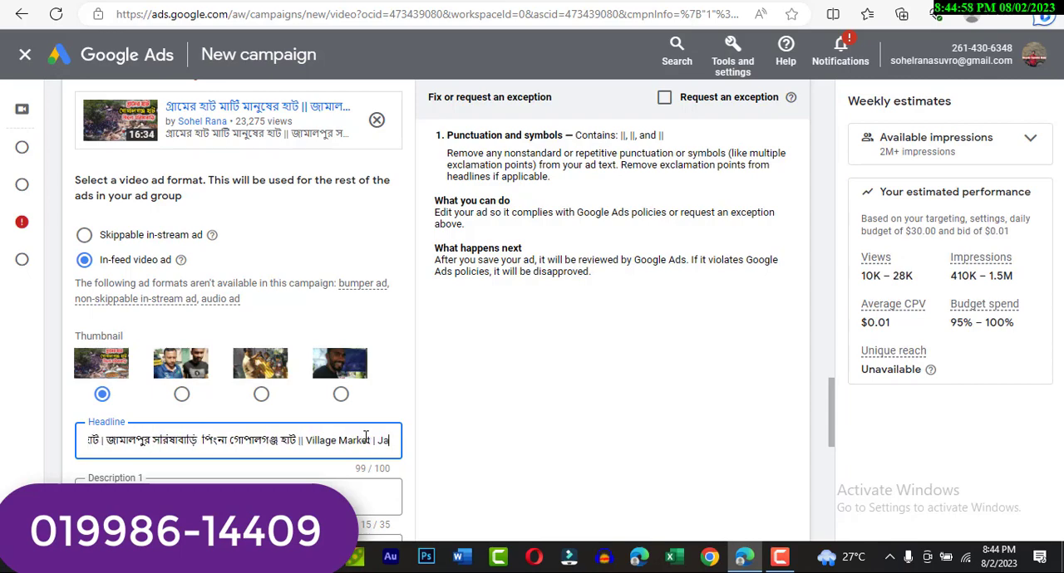
pyautogui.click(272, 440)
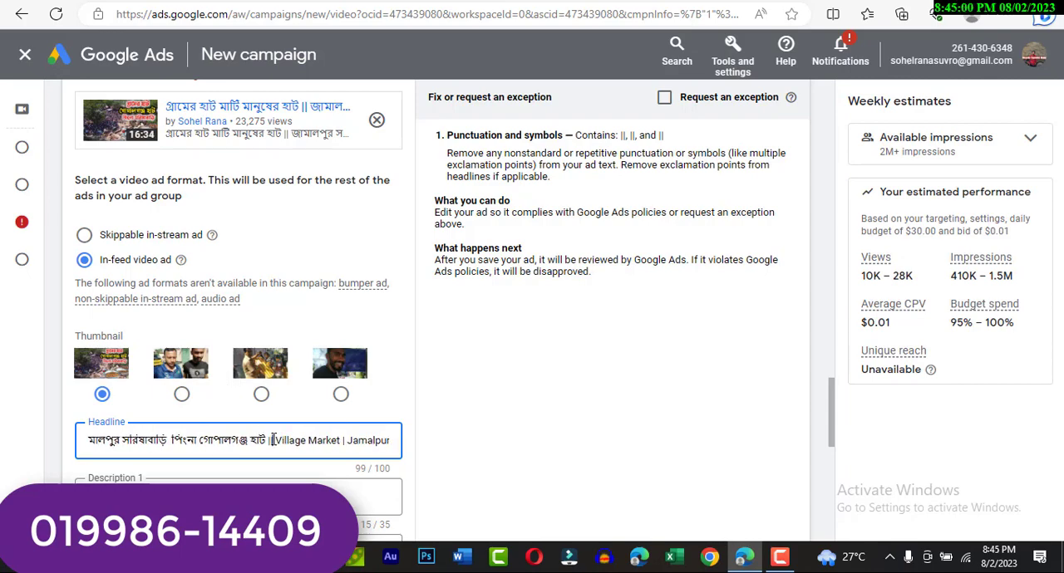
pyautogui.press('BackSpace')
# Create the campaign with the corrected headline.
pyautogui.scroll(-15, 416, 419)
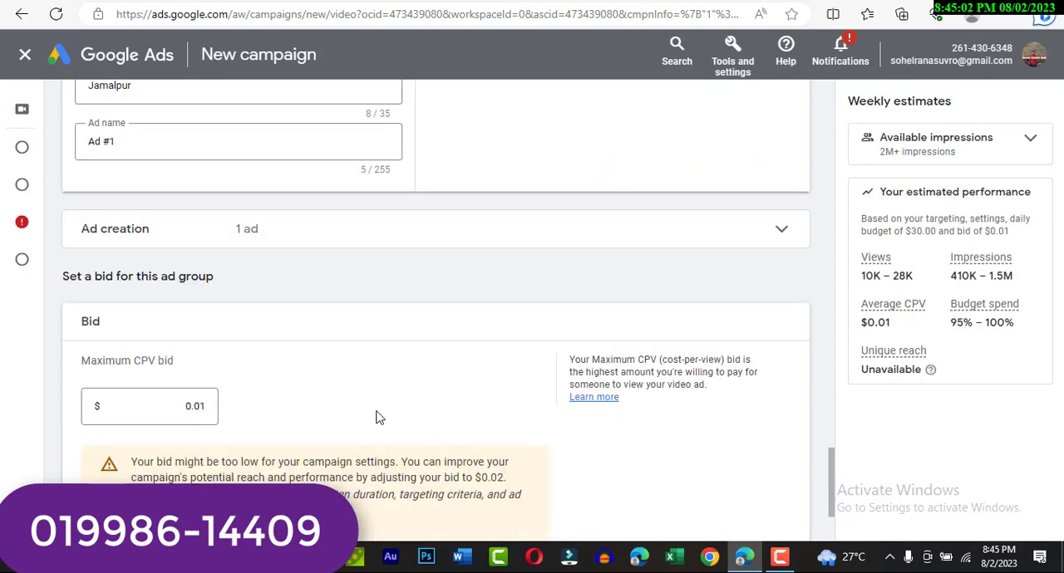
pyautogui.click(147, 459)
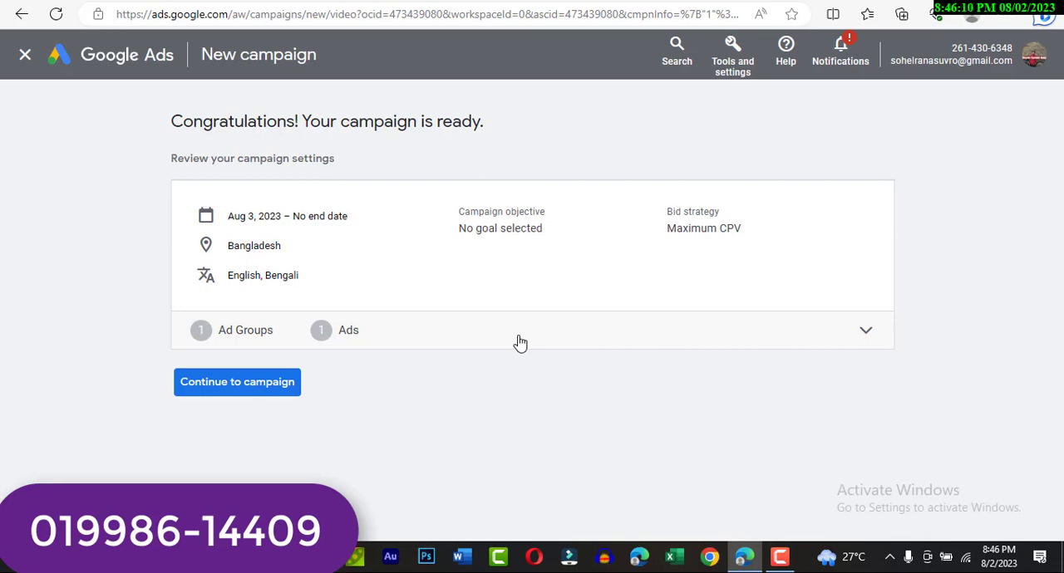
pyautogui.click(781, 557)
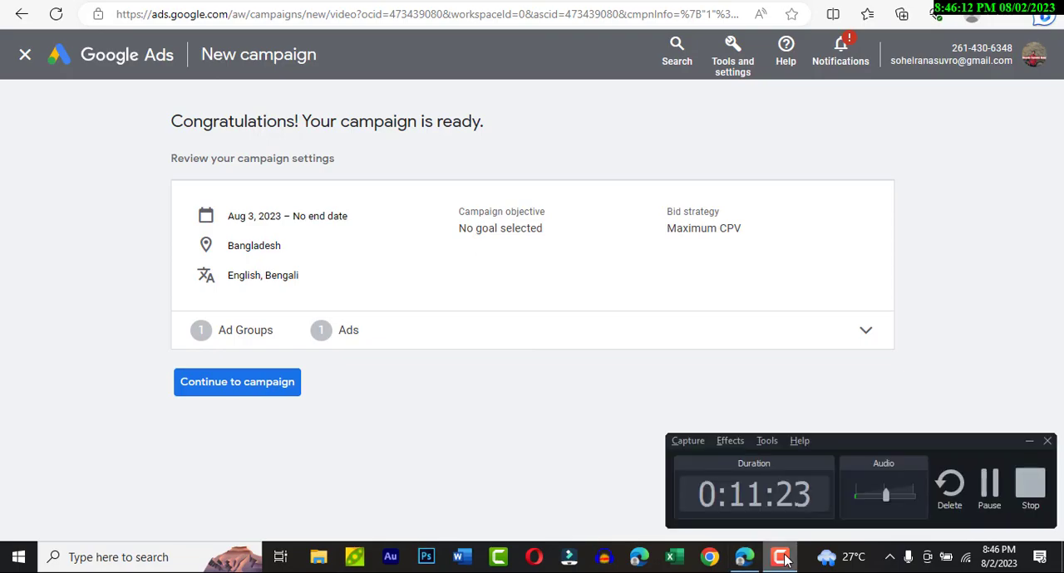